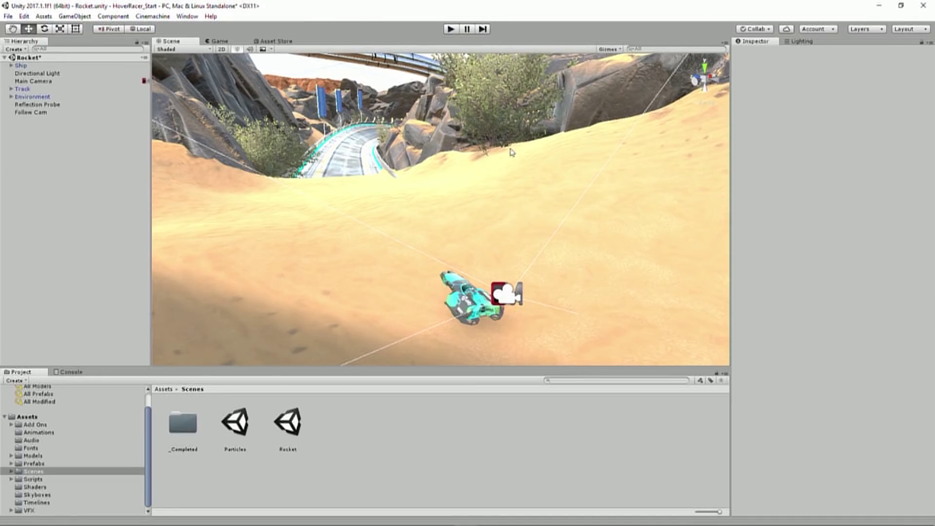
# Step: Test-run the Rocket scene briefly, then select the Particles scene asset in the Scenes folder
pyautogui.click(450, 29)
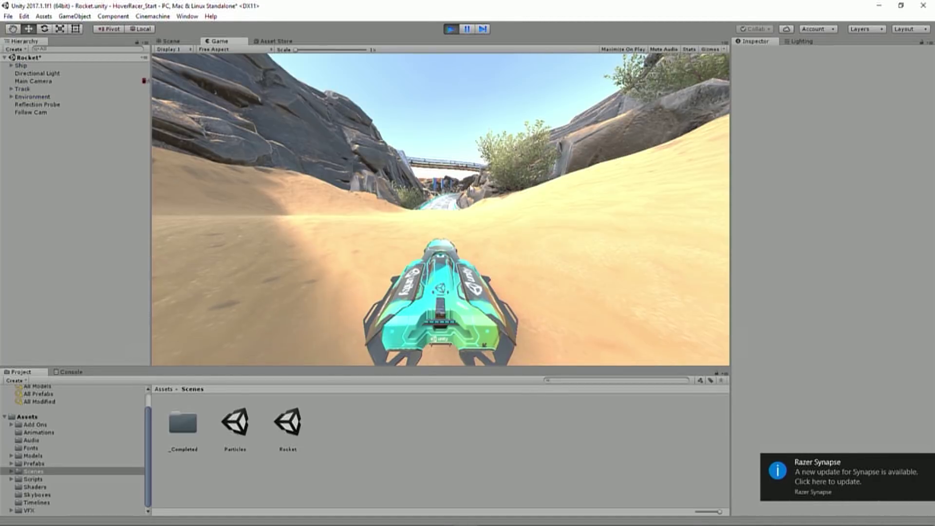
pyautogui.click(928, 465)
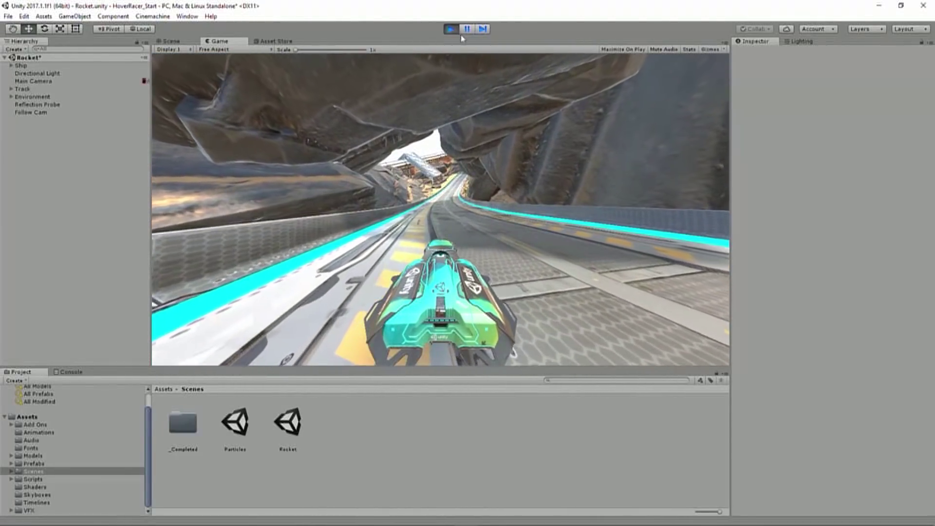
pyautogui.click(451, 29)
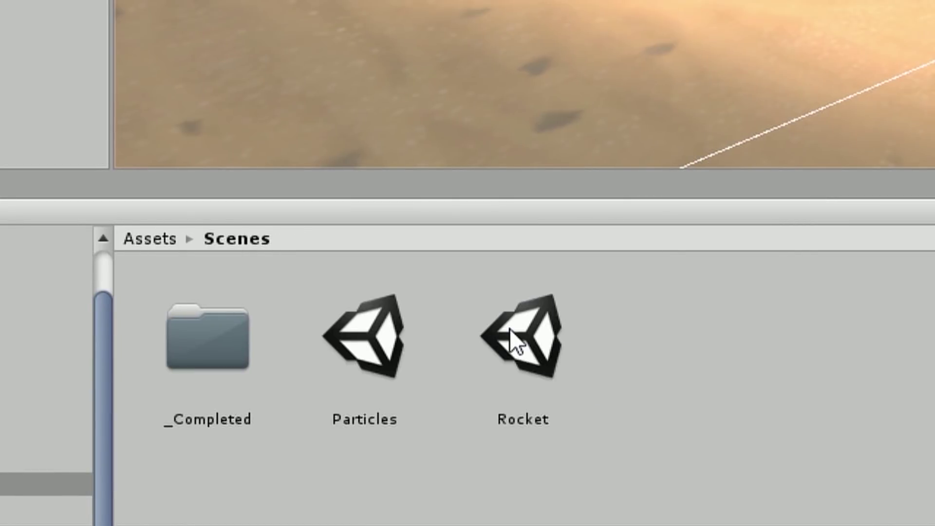
pyautogui.click(283, 419)
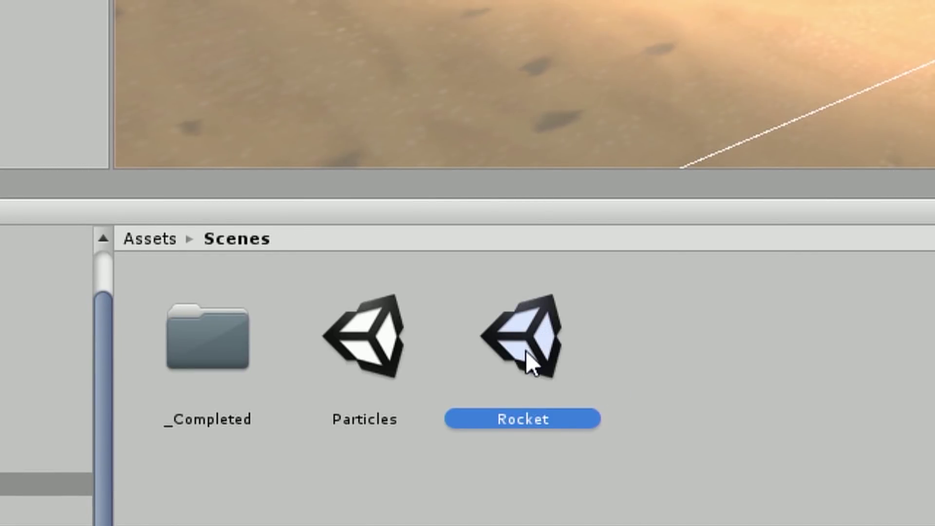
pyautogui.click(360, 336)
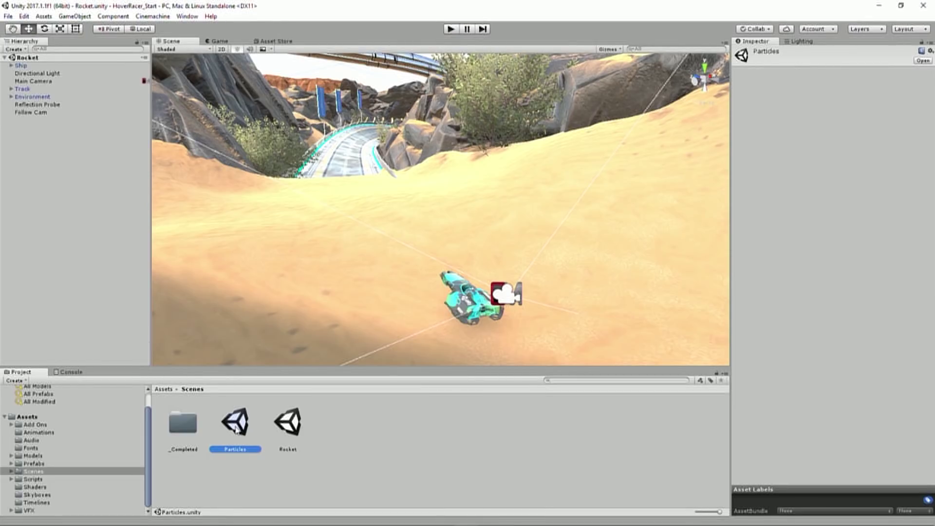
# Step: Load the Particles scene and play it to preview the flame, sparks and ring effects
pyautogui.doubleClick(235, 429)
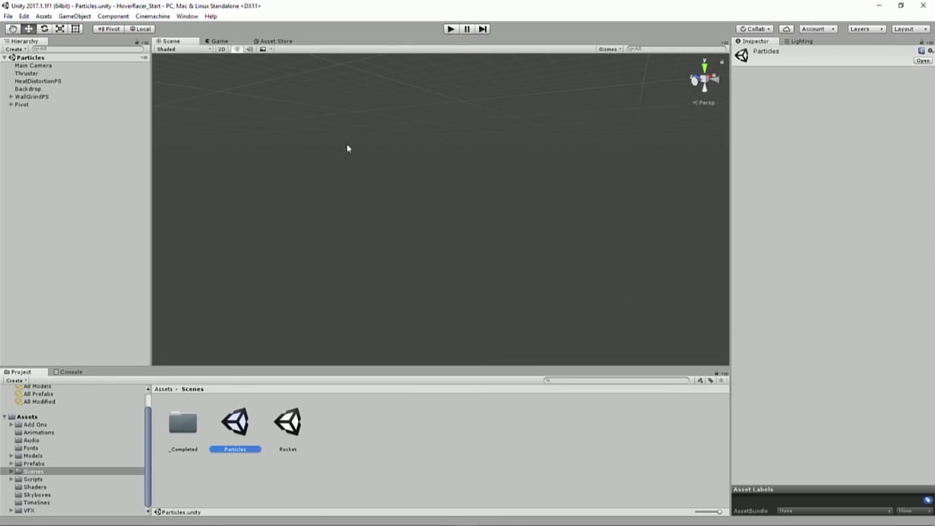
pyautogui.click(450, 30)
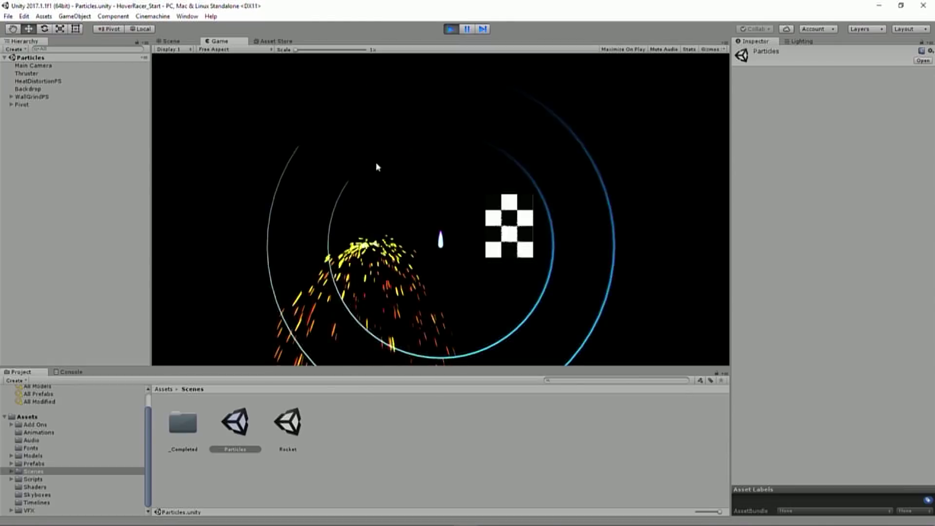
# Step: Frame and orbit the Thruster flame in the Scene view and check its main particle settings
pyautogui.click(170, 42)
pyautogui.doubleClick(27, 73)
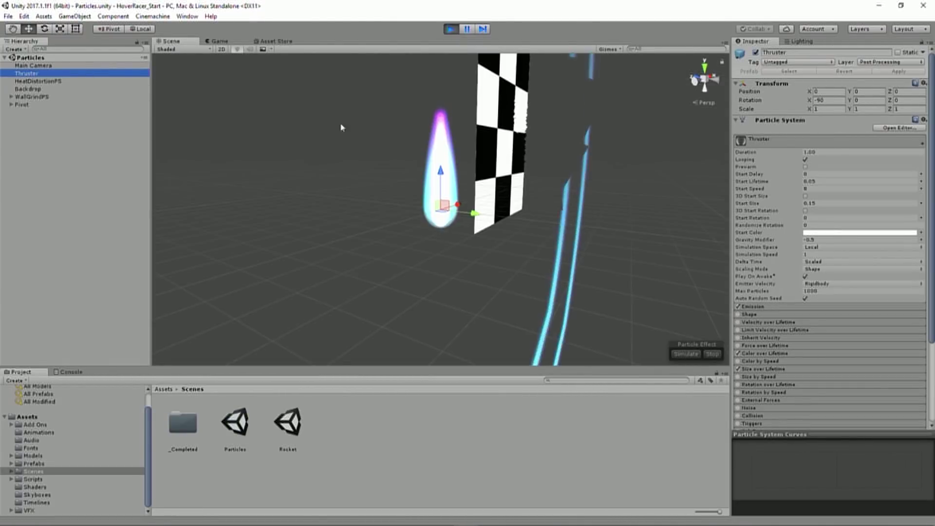
pyautogui.keyDown('alt'); pyautogui.moveTo(346, 130); pyautogui.dragTo(180, 84); pyautogui.keyUp('alt')
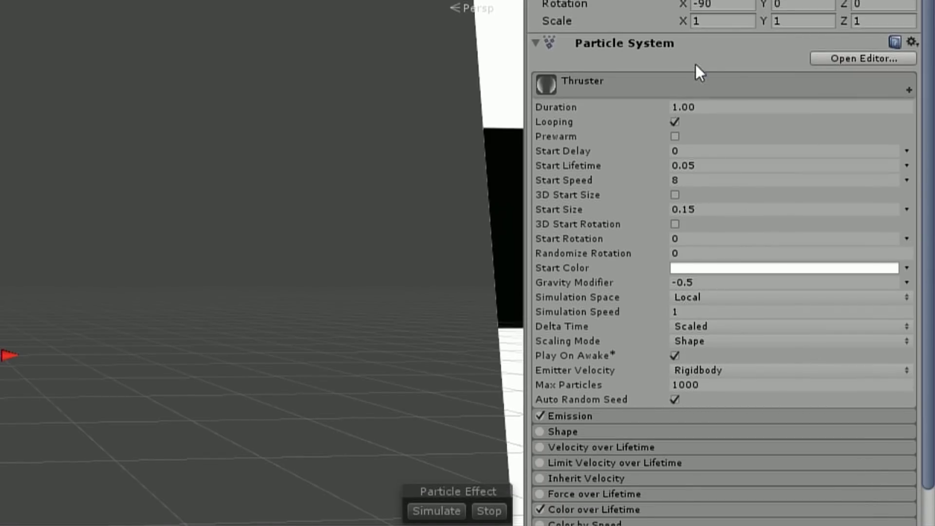
pyautogui.click(695, 88)
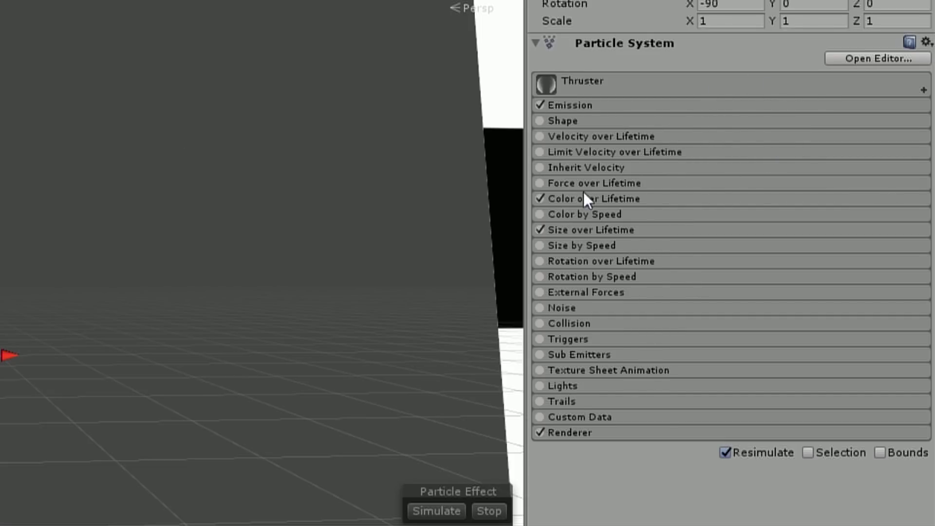
pyautogui.click(647, 84)
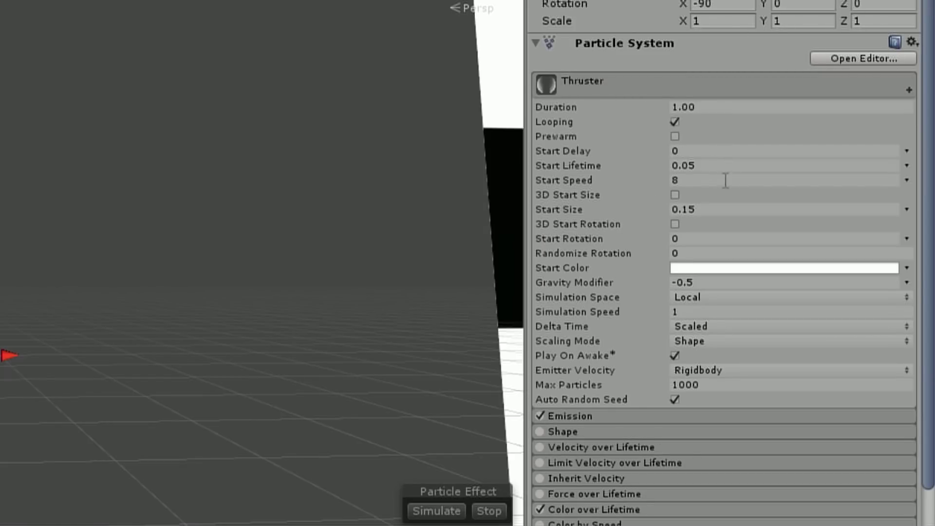
# Step: Review the Thruster's Emission, Color over Lifetime gradient and Size over Lifetime curve
pyautogui.click(626, 417)
pyautogui.scroll(-2, 648, 411)
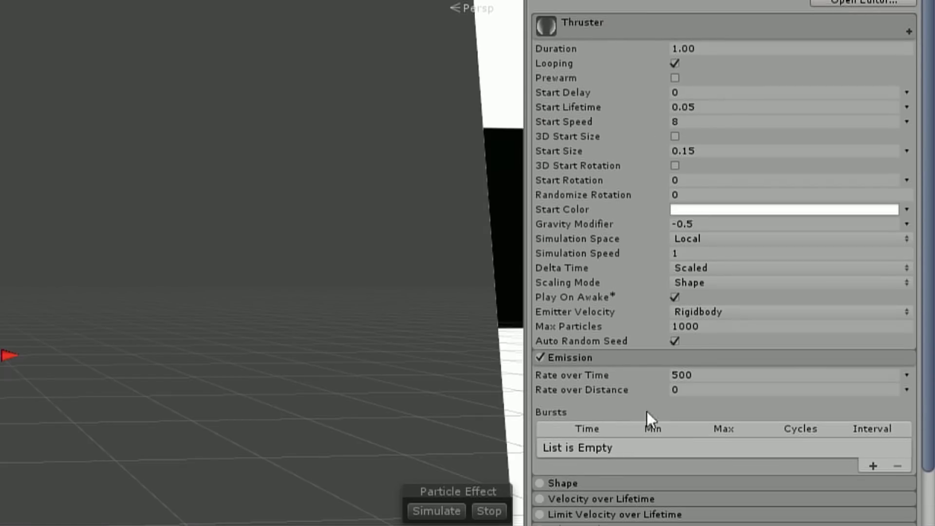
pyautogui.click(666, 361)
pyautogui.click(588, 450)
pyautogui.scroll(-2, 672, 428)
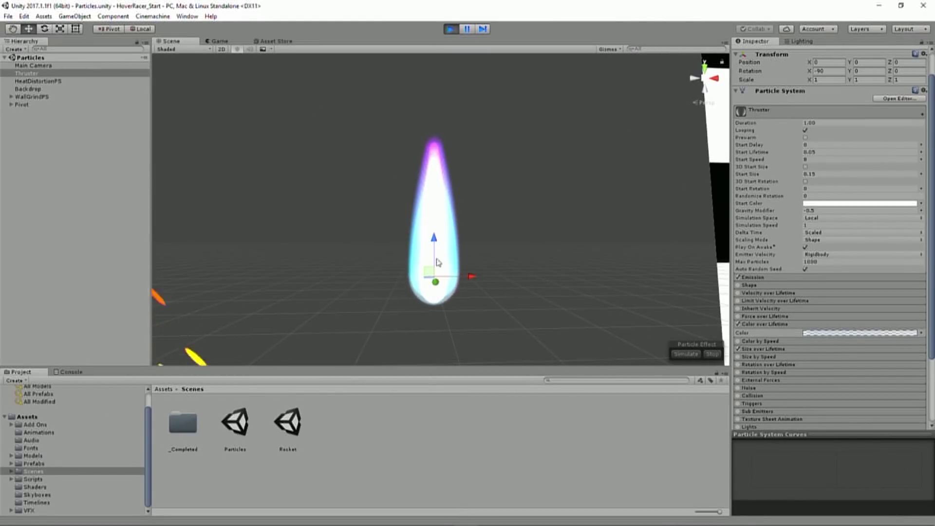
pyautogui.click(768, 324)
pyautogui.click(803, 340)
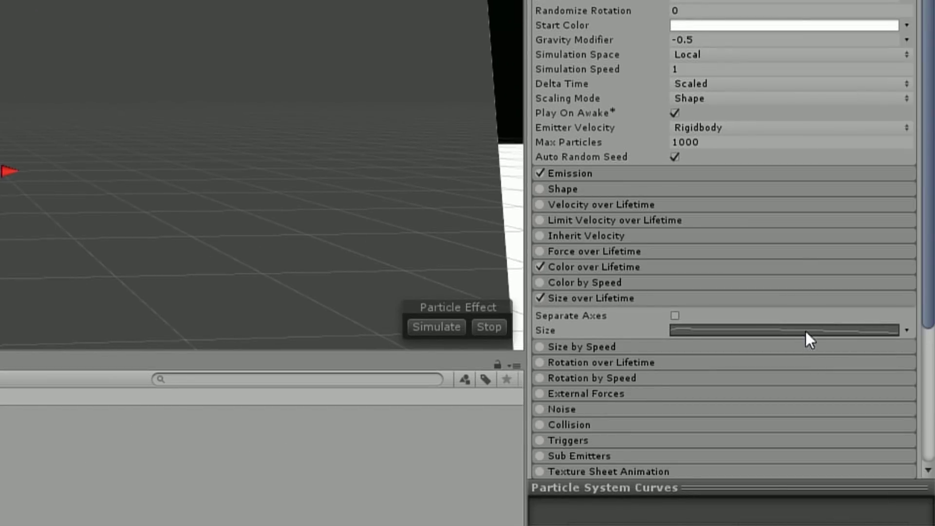
pyautogui.click(871, 357)
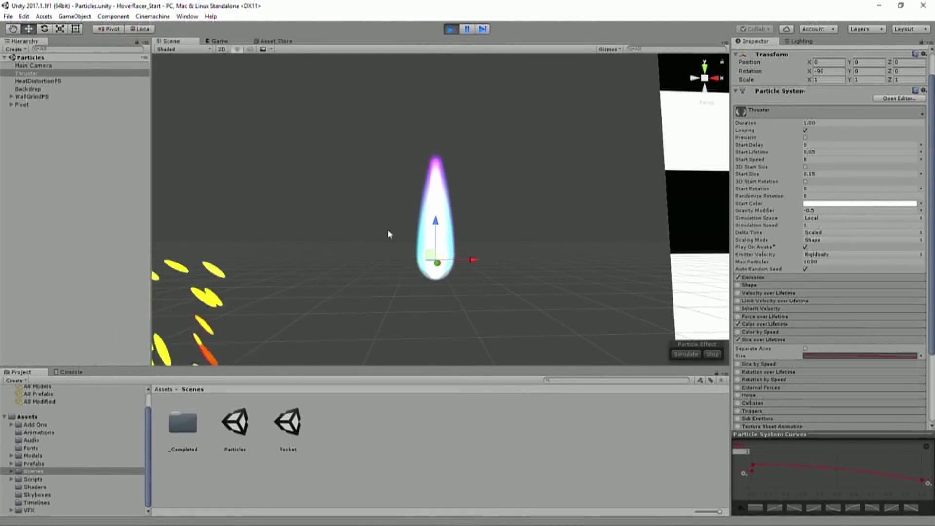
pyautogui.click(766, 340)
pyautogui.scroll(2, 797, 373)
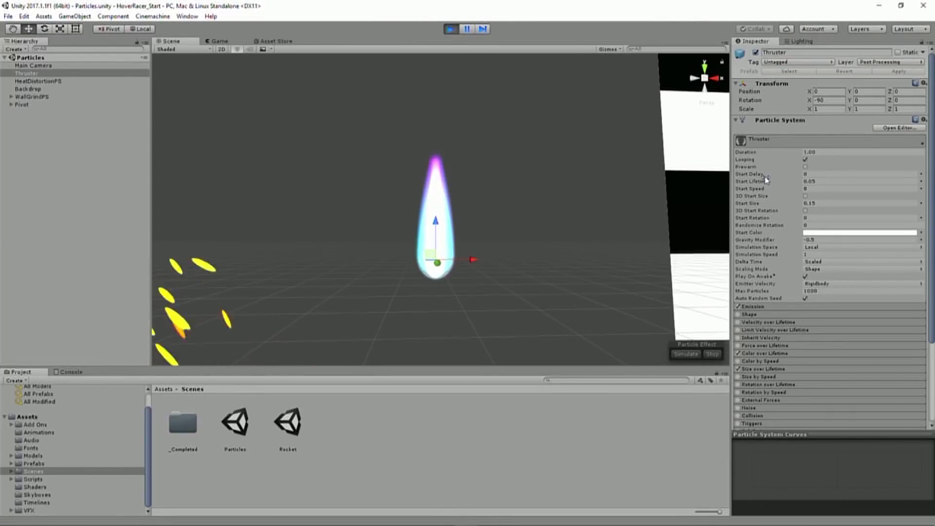
# Step: Scrub the Thruster's Start Lifetime up to about 0.26 to preview a longer flame
pyautogui.moveTo(763, 180)
pyautogui.mouseDown()
pyautogui.moveTo(774, 180)
pyautogui.moveTo(755, 177)
pyautogui.mouseUp()
pyautogui.keyDown('alt'); pyautogui.moveTo(565, 187); pyautogui.dragTo(563, 178); pyautogui.keyUp('alt')
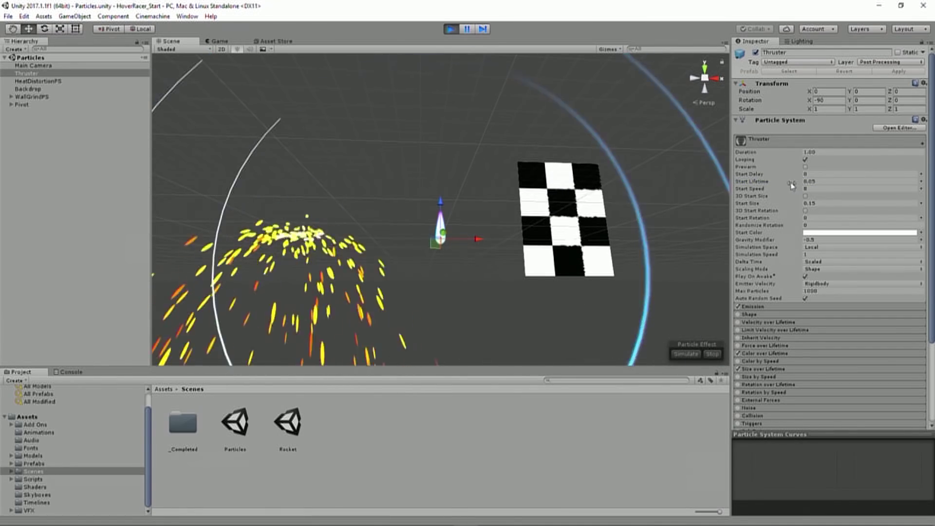
pyautogui.moveTo(761, 181)
pyautogui.mouseDown()
pyautogui.moveTo(799, 181)
pyautogui.moveTo(773, 178)
pyautogui.mouseUp()
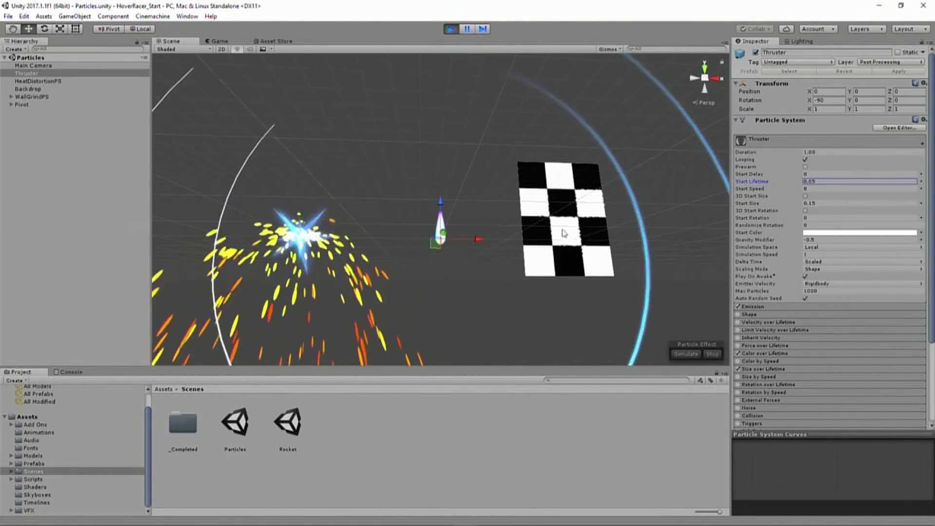
# Step: Swing and zoom the Scene view to centre the checkerboard backdrop
pyautogui.keyDown('alt'); pyautogui.moveTo(450, 140); pyautogui.dragTo(444, 184); pyautogui.keyUp('alt')
pyautogui.scroll(-2, 444, 184)
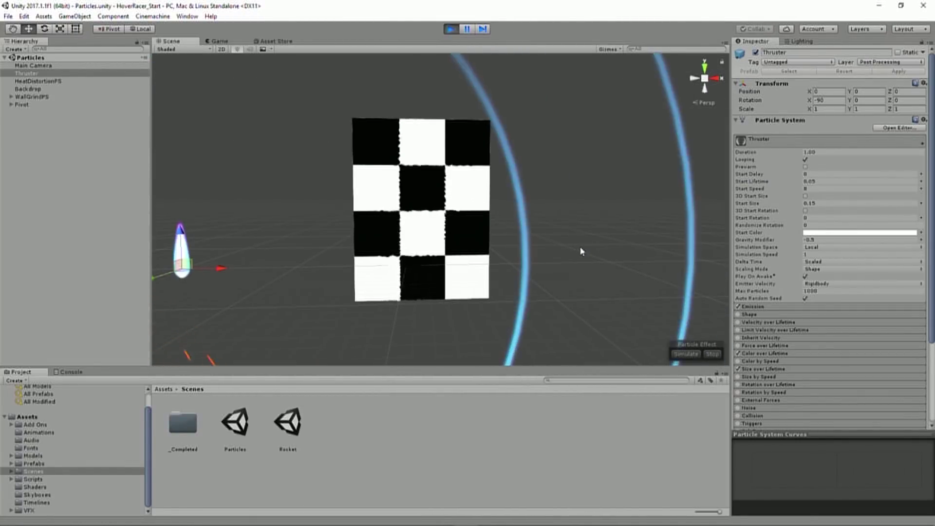
pyautogui.scroll(2, 593, 223)
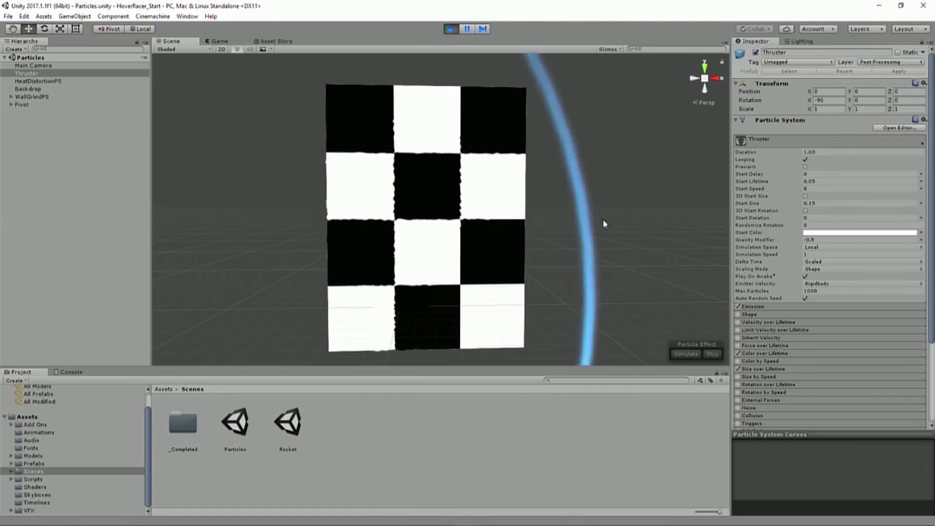
# Step: On HeatDistortionPS's HeatDistortion material, slide Tint Amount through 0.882 and 1, then back to 0
pyautogui.click(53, 82)
pyautogui.scroll(-5, 853, 269)
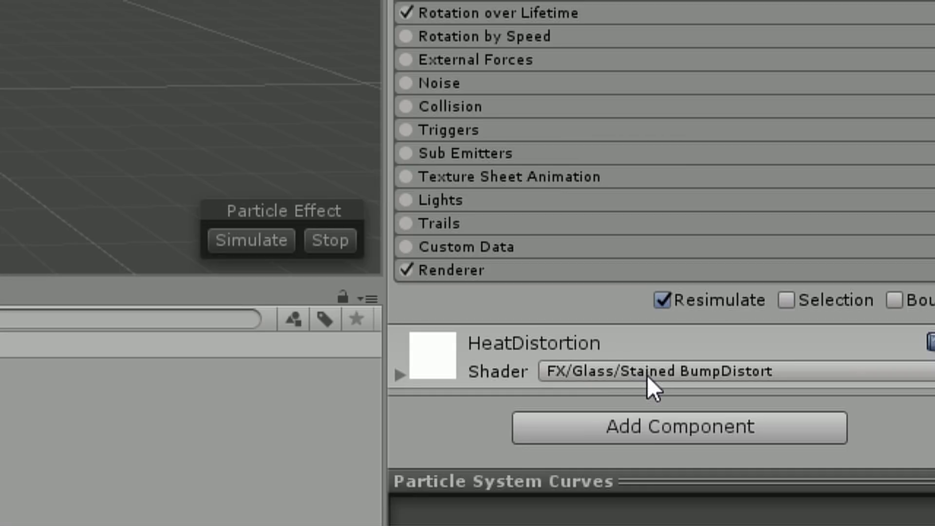
pyautogui.click(401, 374)
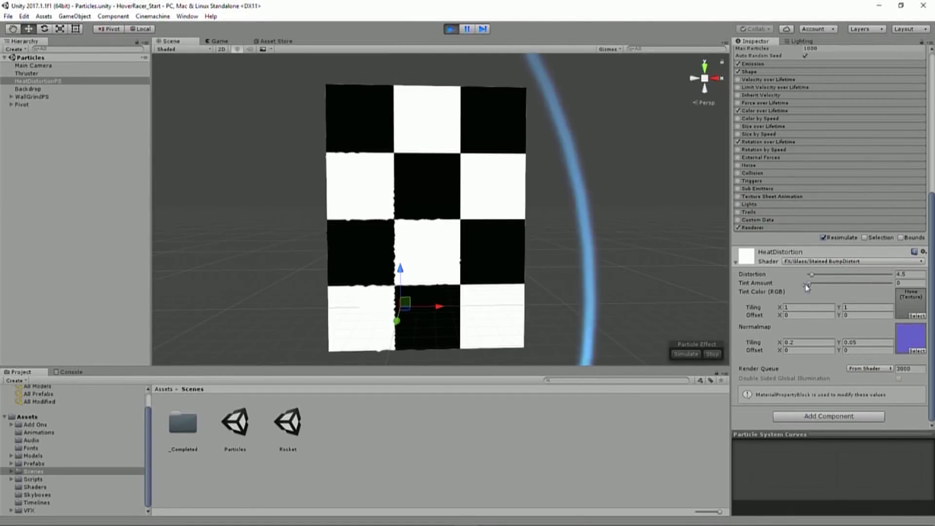
pyautogui.moveTo(863, 287); pyautogui.dragTo(884, 287)
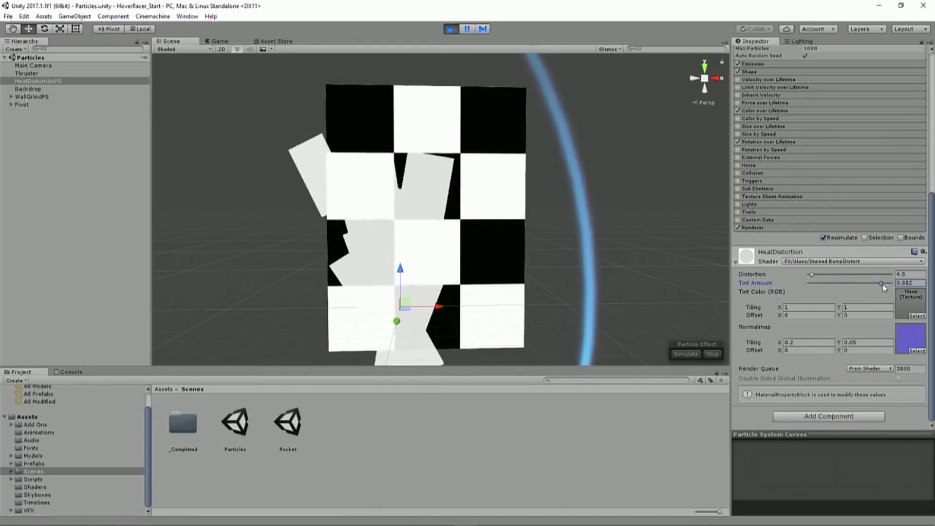
pyautogui.moveTo(828, 288); pyautogui.dragTo(900, 292)
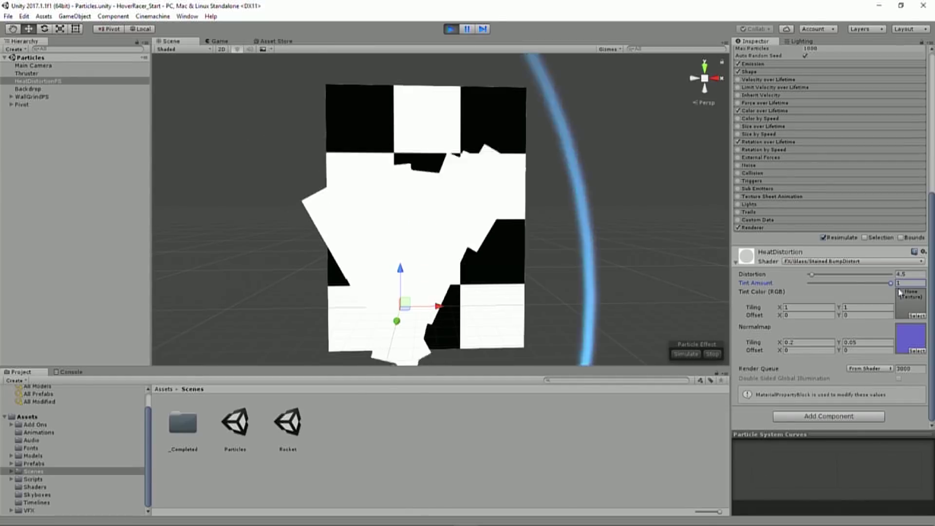
pyautogui.moveTo(899, 292); pyautogui.dragTo(844, 292)
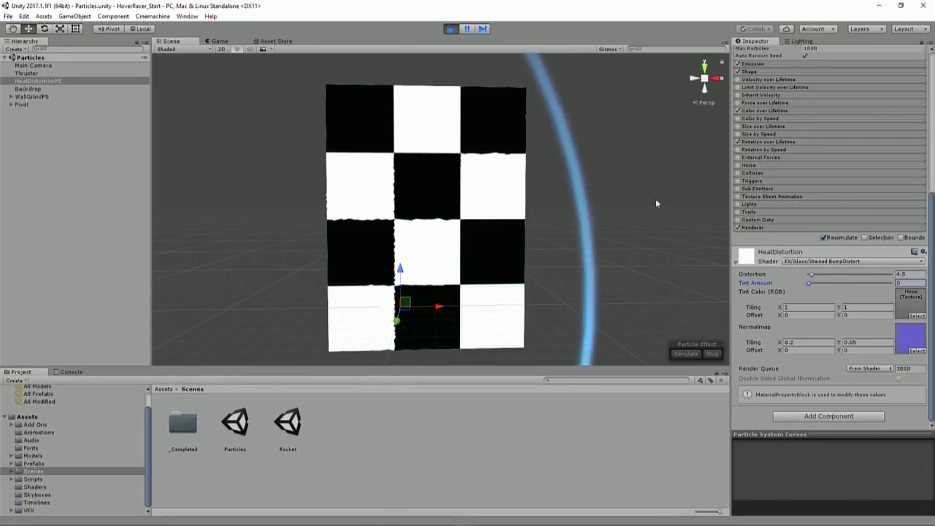
pyautogui.scroll(10, 893, 117)
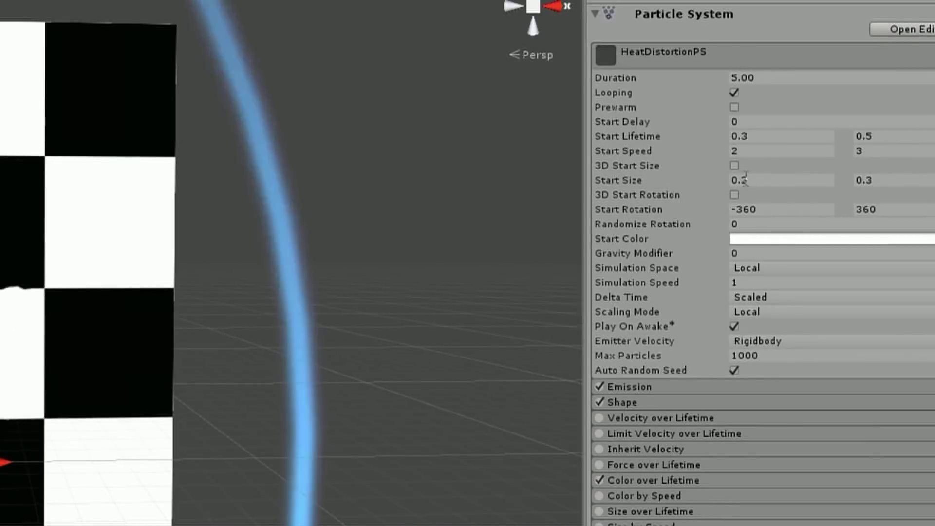
pyautogui.click(700, 389)
pyautogui.click(757, 389)
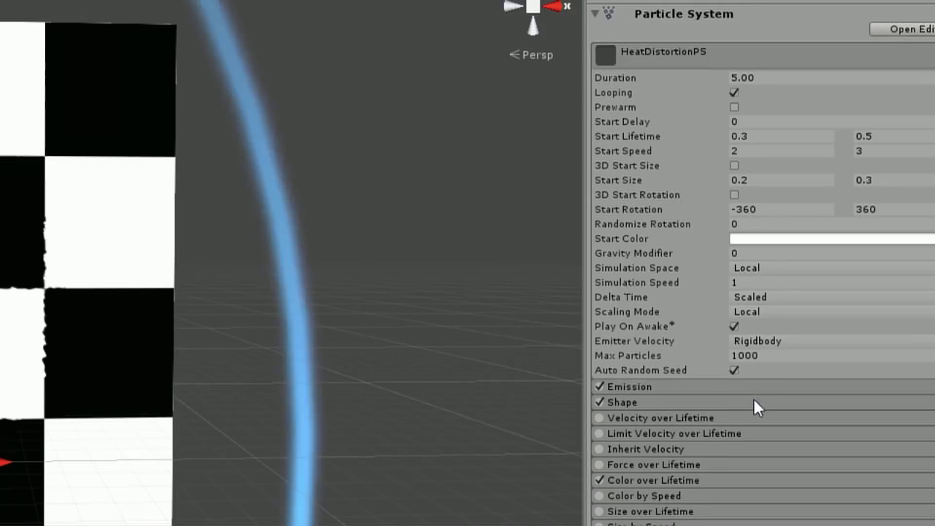
pyautogui.click(753, 402)
pyautogui.scroll(-3, 778, 391)
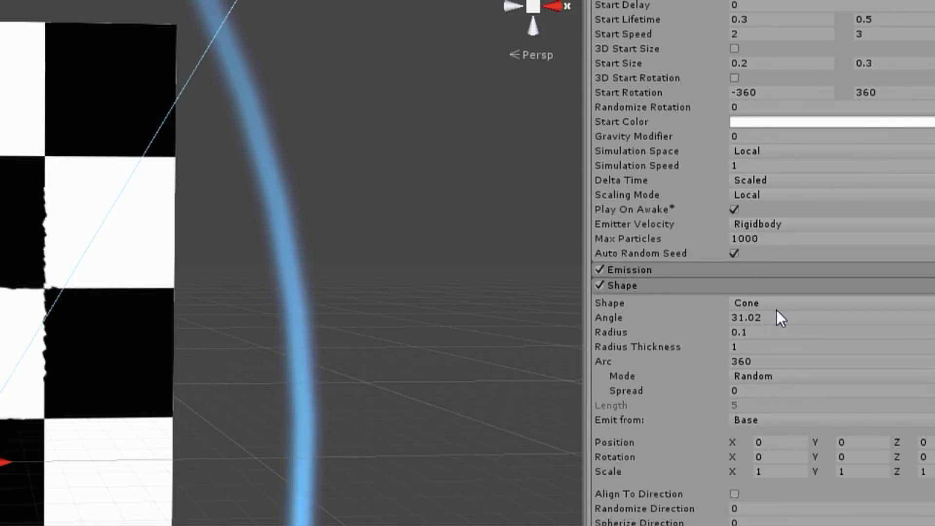
pyautogui.click(770, 285)
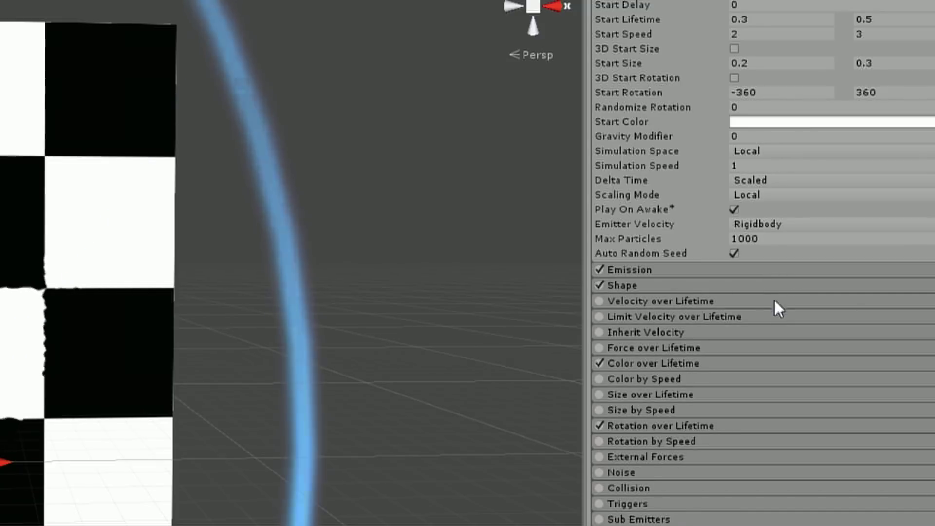
pyautogui.scroll(-4, 774, 317)
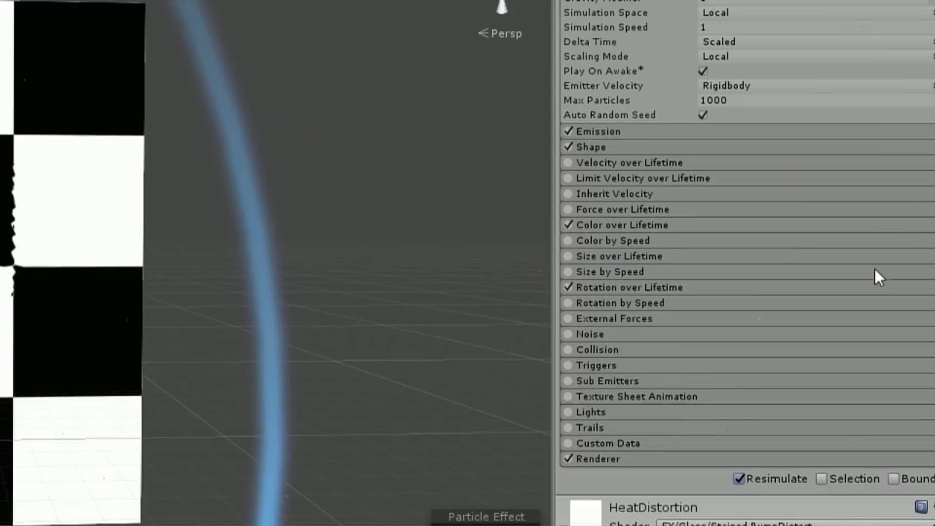
pyautogui.click(644, 287)
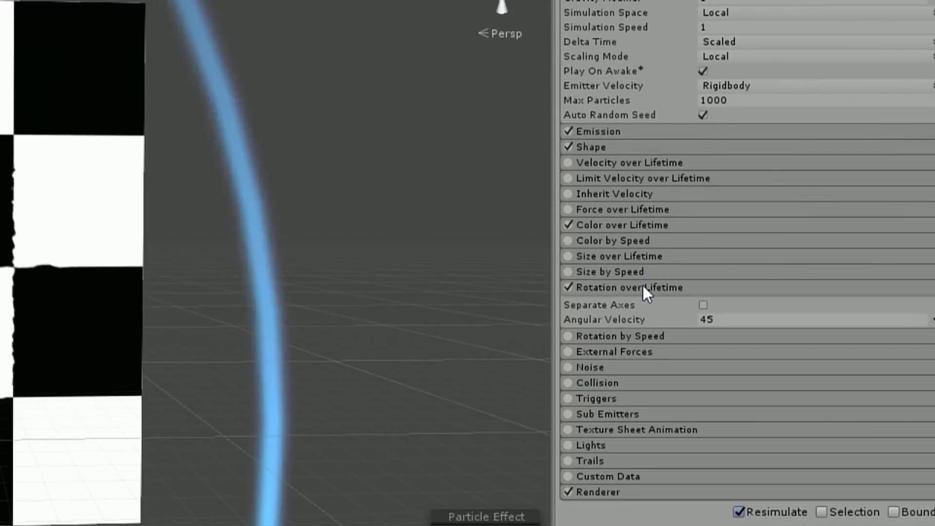
pyautogui.click(643, 286)
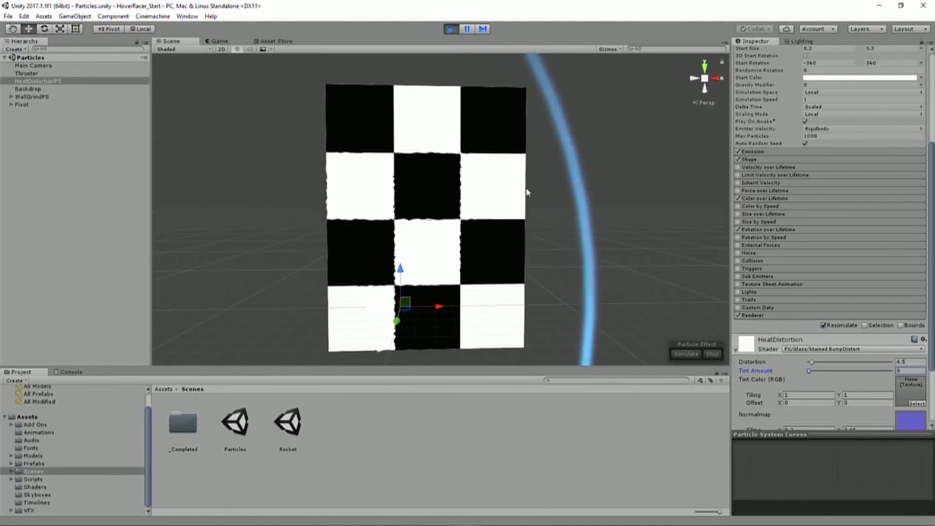
pyautogui.keyDown('alt'); pyautogui.moveTo(527, 192); pyautogui.dragTo(549, 183); pyautogui.keyUp('alt')
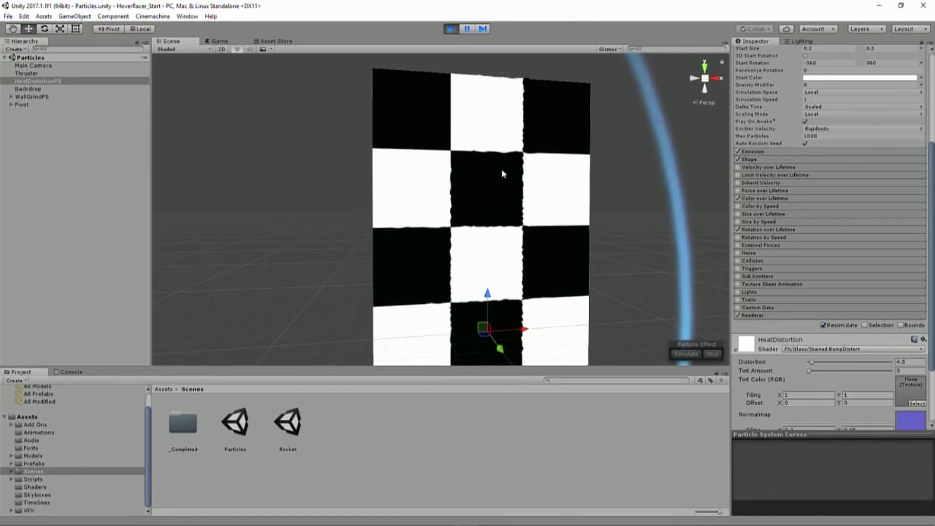
pyautogui.keyDown('alt'); pyautogui.moveTo(378, 167); pyautogui.dragTo(282, 178); pyautogui.keyUp('alt')
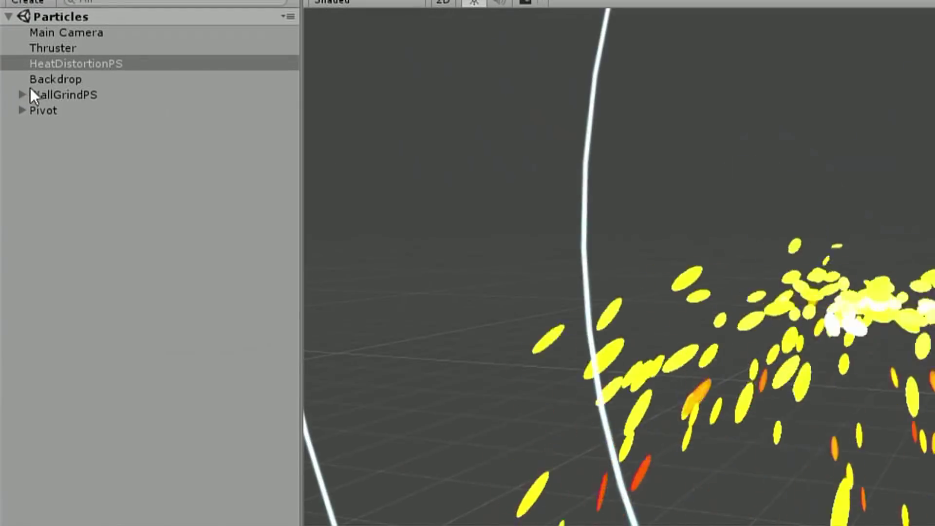
# Step: Expand WallGrindPS and locate its renderer's ImpactShape material in the project
pyautogui.click(28, 97)
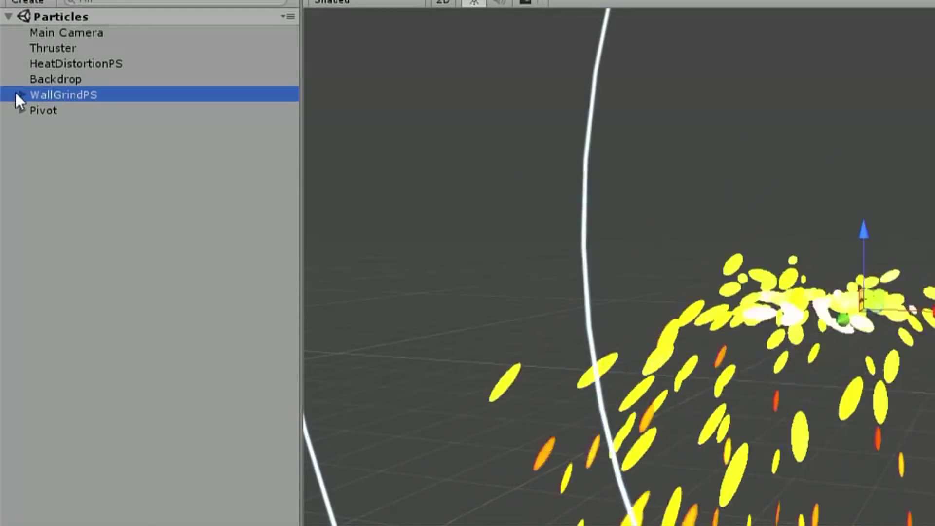
pyautogui.click(11, 96)
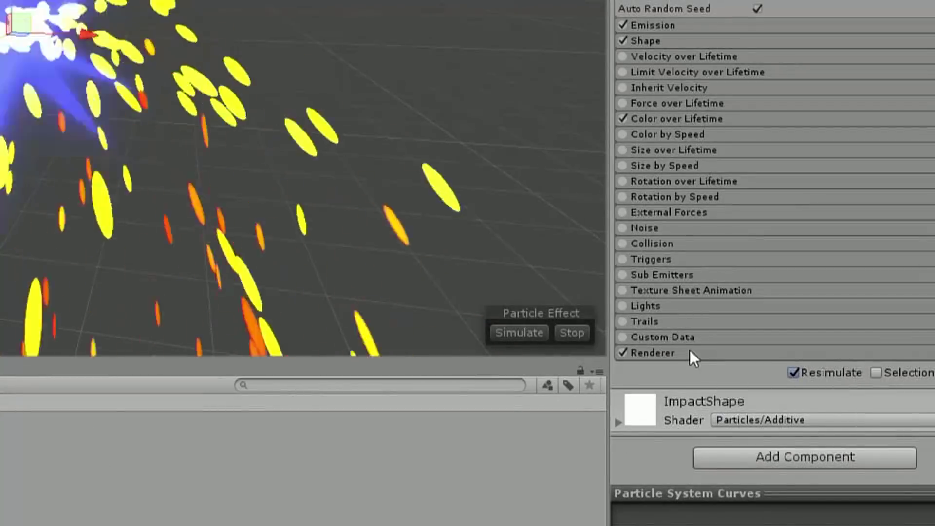
pyautogui.click(686, 352)
pyautogui.scroll(-5, 745, 370)
pyautogui.click(827, 282)
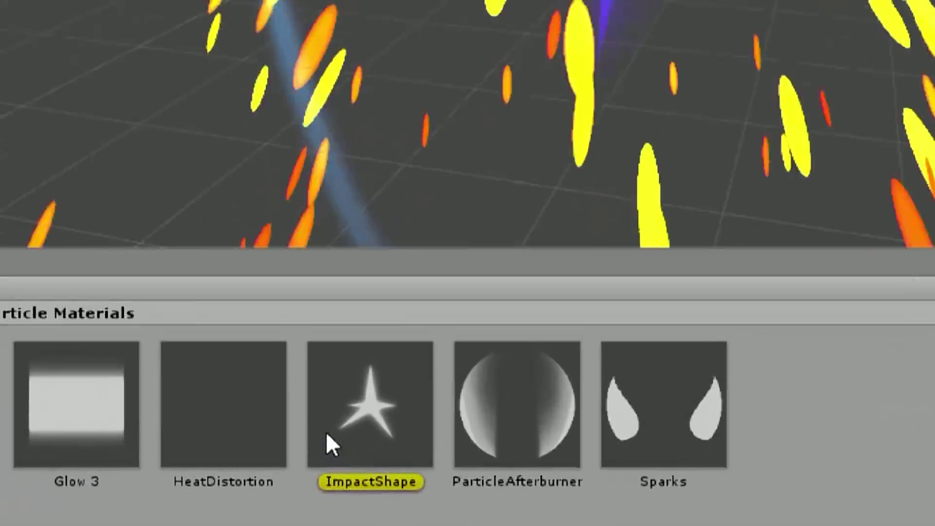
pyautogui.click(341, 430)
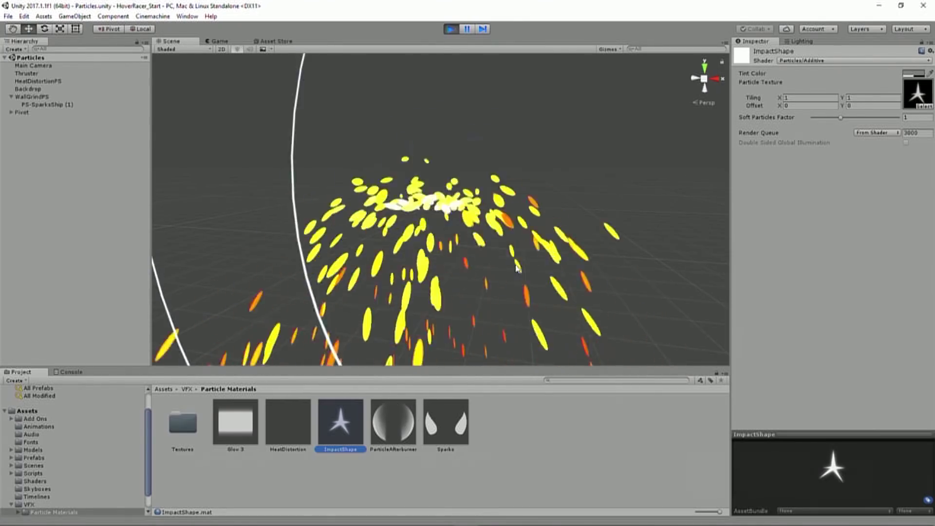
# Step: Select PS-SparksShip (1), review its Color over Lifetime and orbit around the spark burst
pyautogui.click(45, 104)
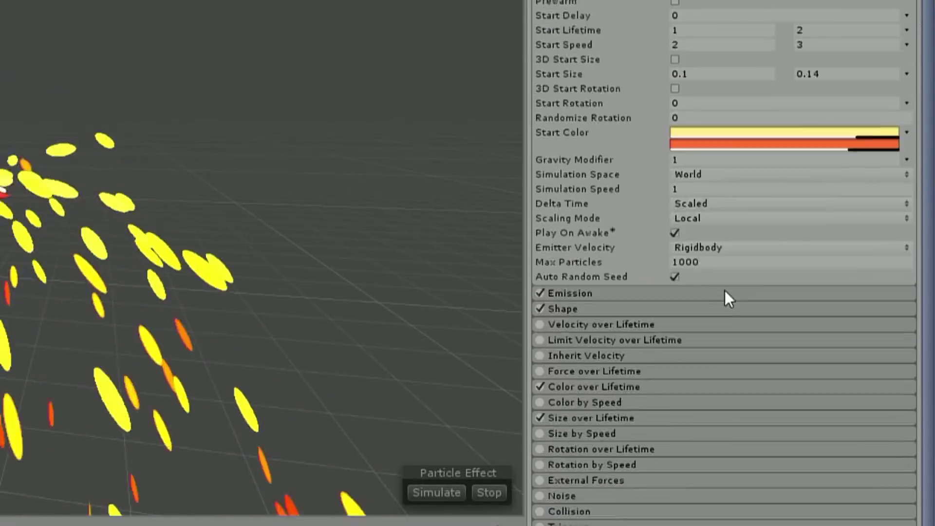
pyautogui.scroll(-5, 725, 290)
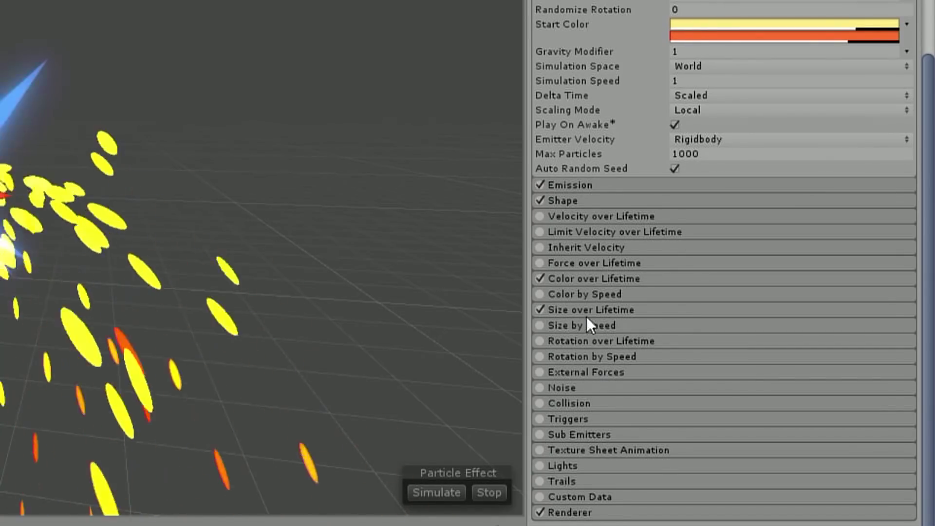
pyautogui.click(587, 280)
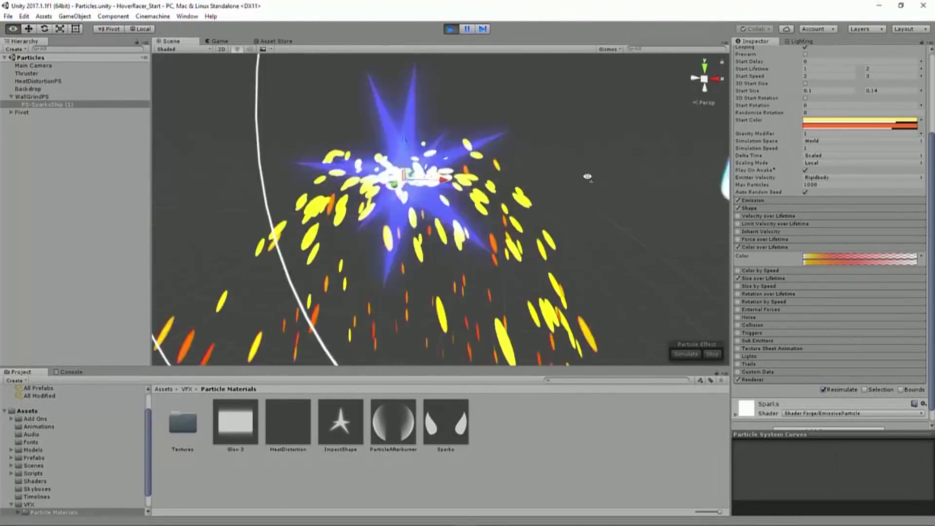
pyautogui.keyDown('alt'); pyautogui.moveTo(588, 177); pyautogui.dragTo(565, 210); pyautogui.keyUp('alt')
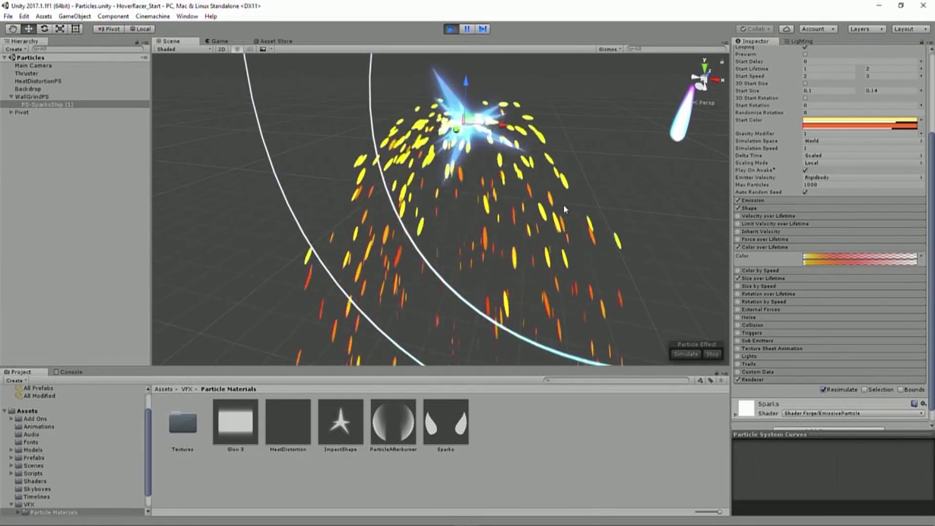
pyautogui.keyDown('alt'); pyautogui.moveTo(564, 209); pyautogui.dragTo(525, 210); pyautogui.keyUp('alt')
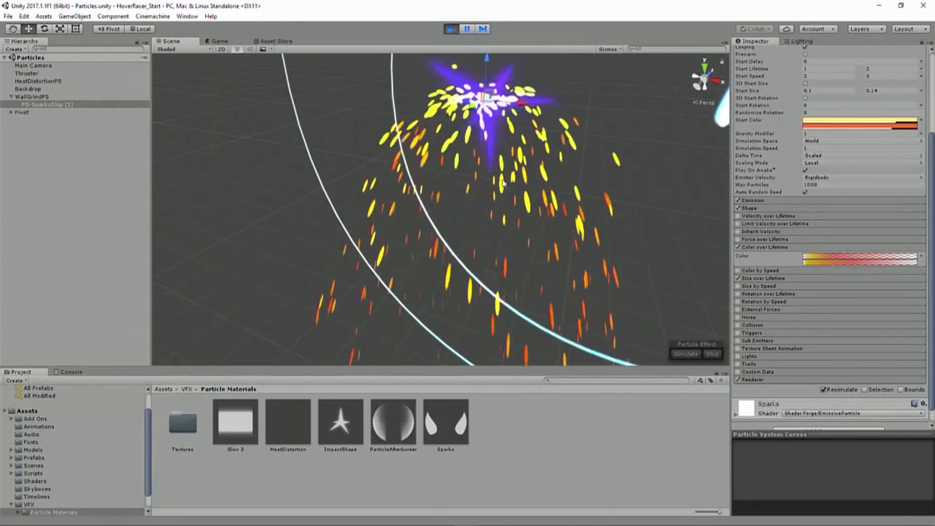
# Step: Inspect trail L under Pivot > Trails (Glow 3, time 0.8, width 0.2), then exit Play mode
pyautogui.keyDown('alt'); pyautogui.moveTo(465, 182); pyautogui.dragTo(551, 123); pyautogui.keyUp('alt')
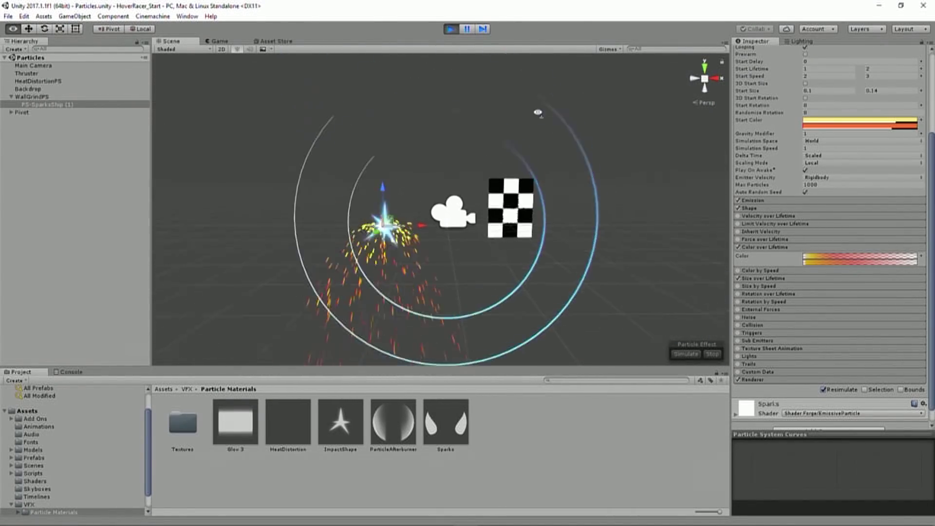
pyautogui.moveTo(528, 150); pyautogui.dragTo(521, 123, button='middle')
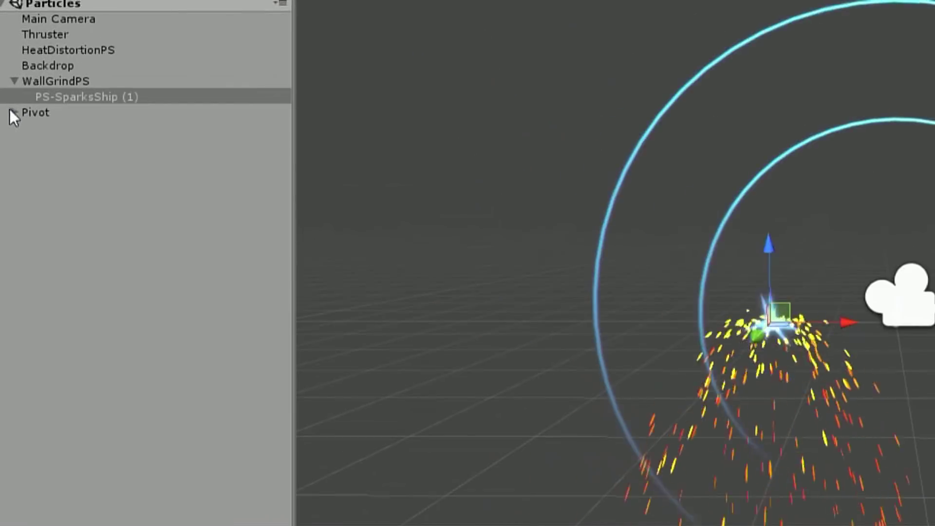
pyautogui.click(10, 113)
pyautogui.click(28, 129)
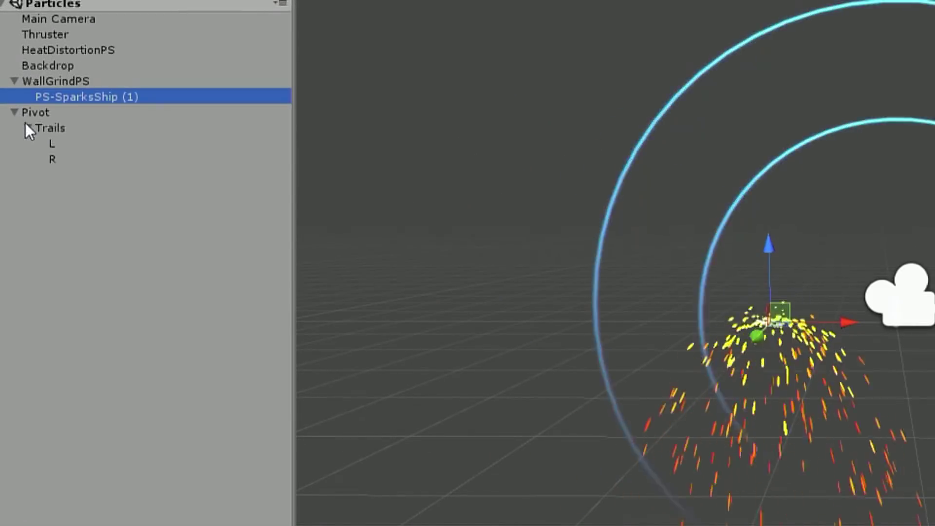
pyautogui.click(53, 144)
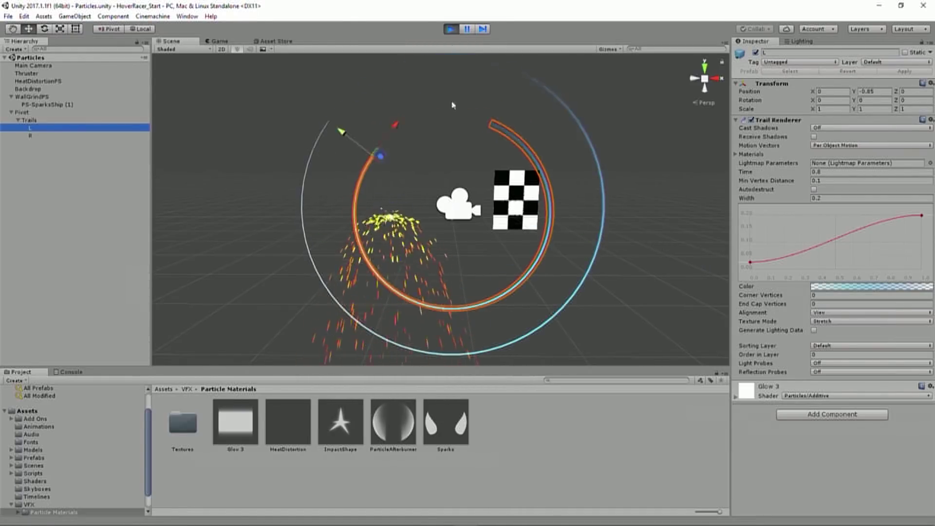
pyautogui.click(450, 30)
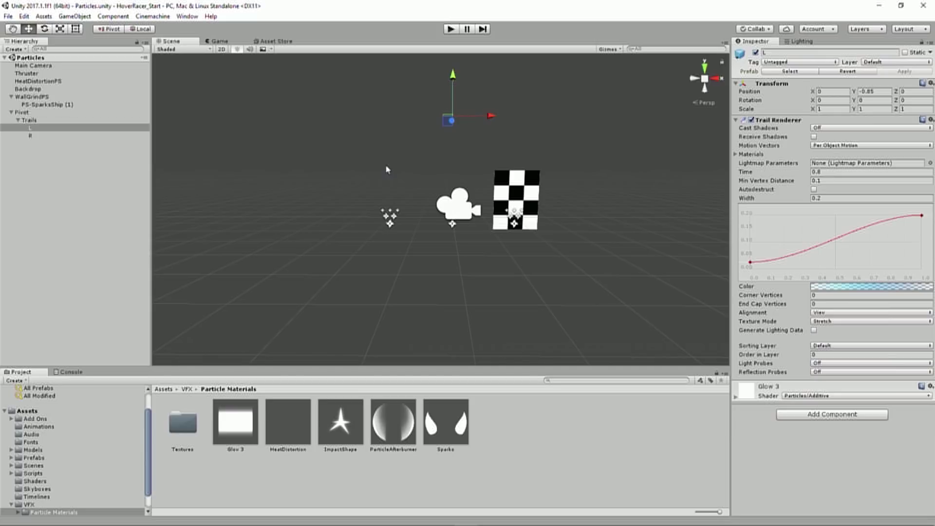
# Step: Load the Rocket scene, fly the view to the hover ship and select Ship Body under Ship
pyautogui.click(33, 466)
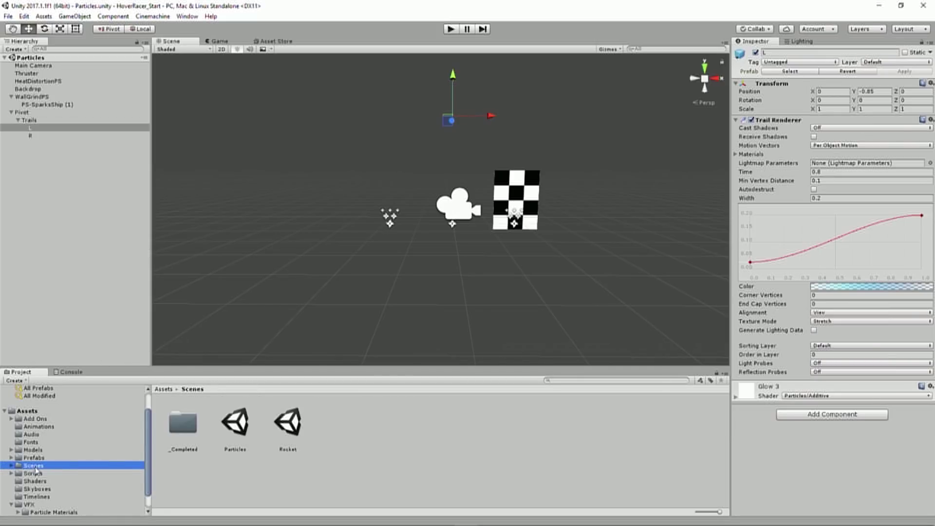
pyautogui.doubleClick(287, 423)
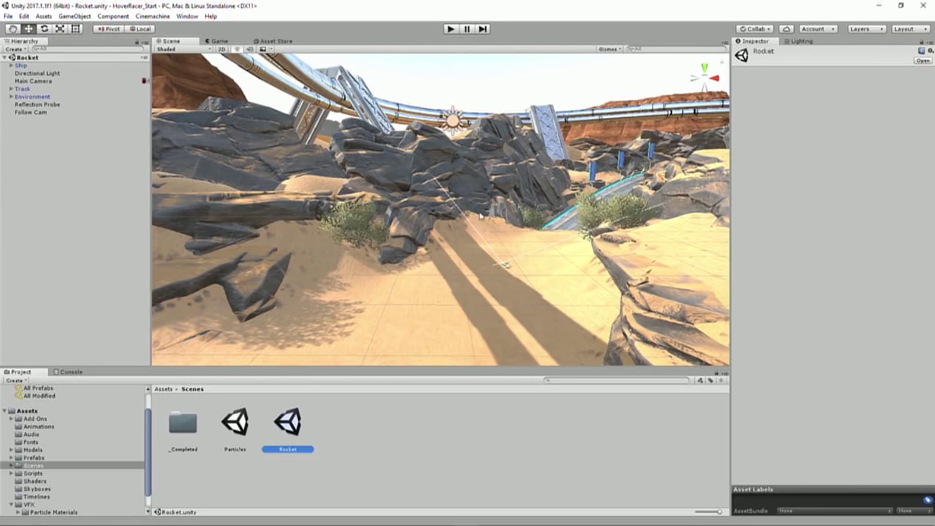
pyautogui.moveTo(480, 216); pyautogui.dragTo(688, 273, button='right')
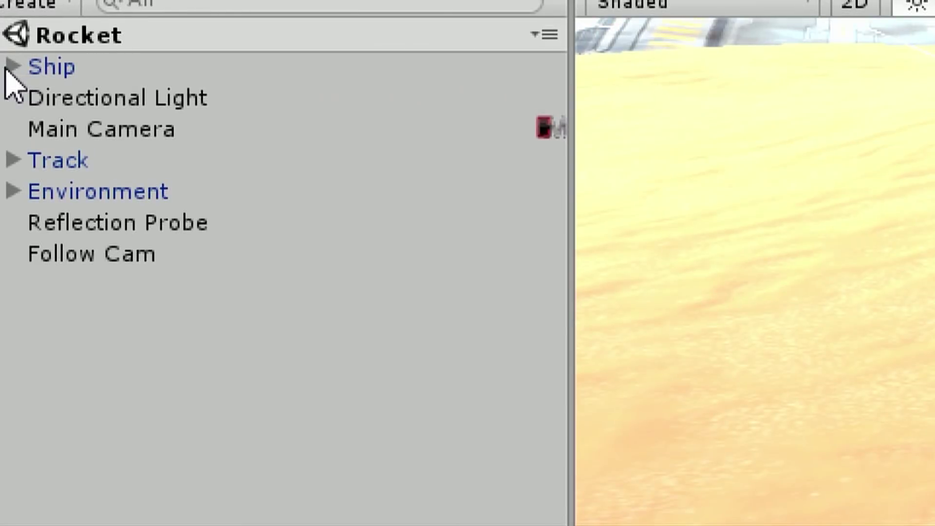
pyautogui.click(12, 67)
pyautogui.click(120, 95)
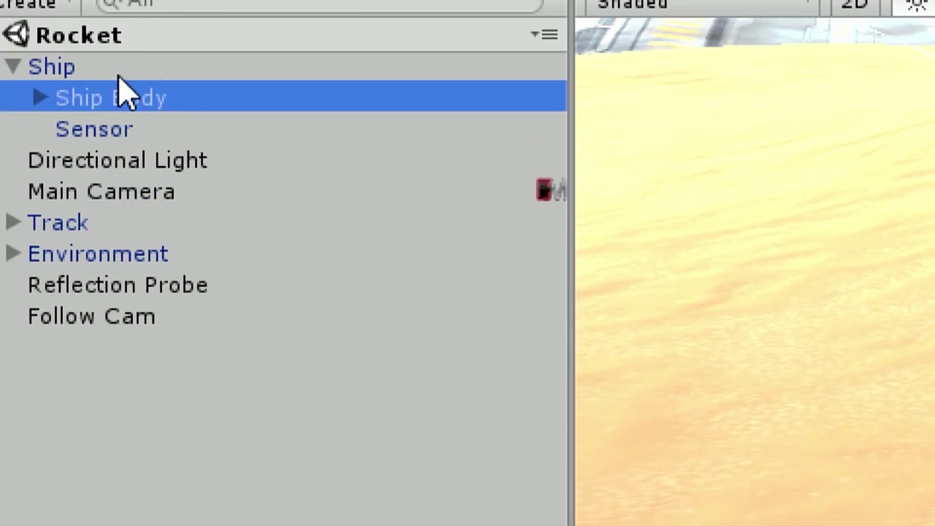
pyautogui.click(72, 60)
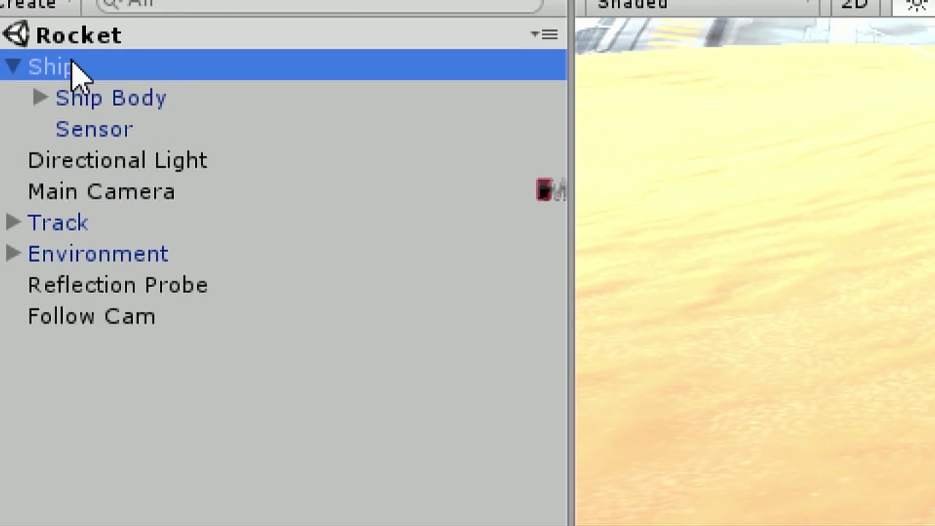
pyautogui.click(110, 91)
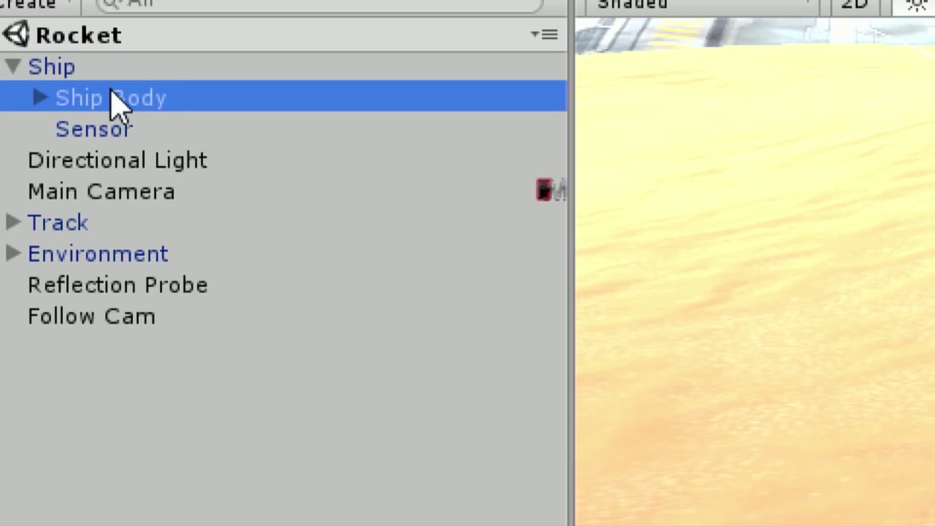
pyautogui.click(81, 67)
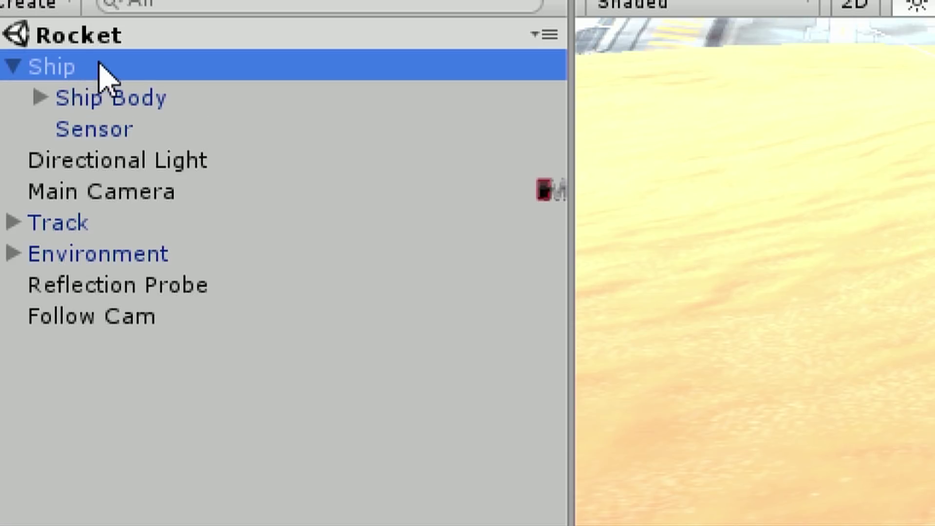
pyautogui.click(138, 99)
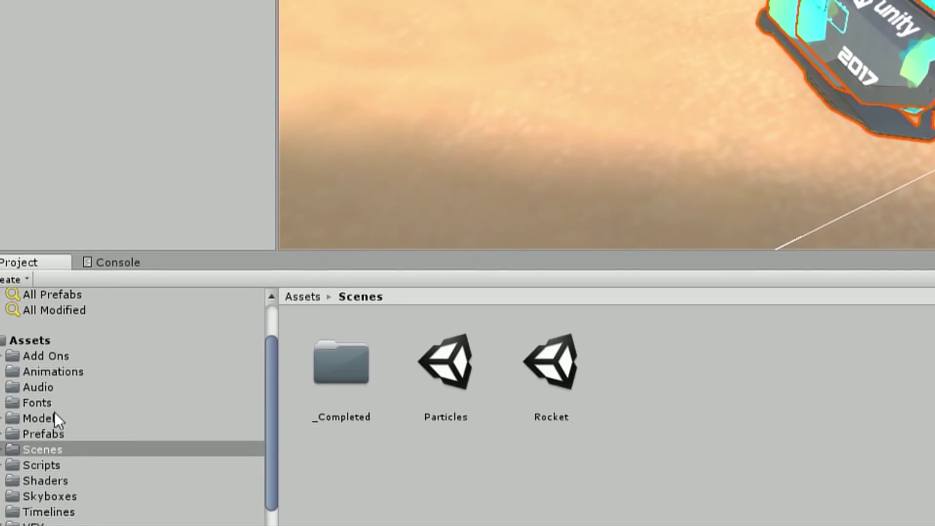
# Step: Find the Ship VFX prefab in Prefabs/VFX and expand its child prefabs
pyautogui.click(41, 457)
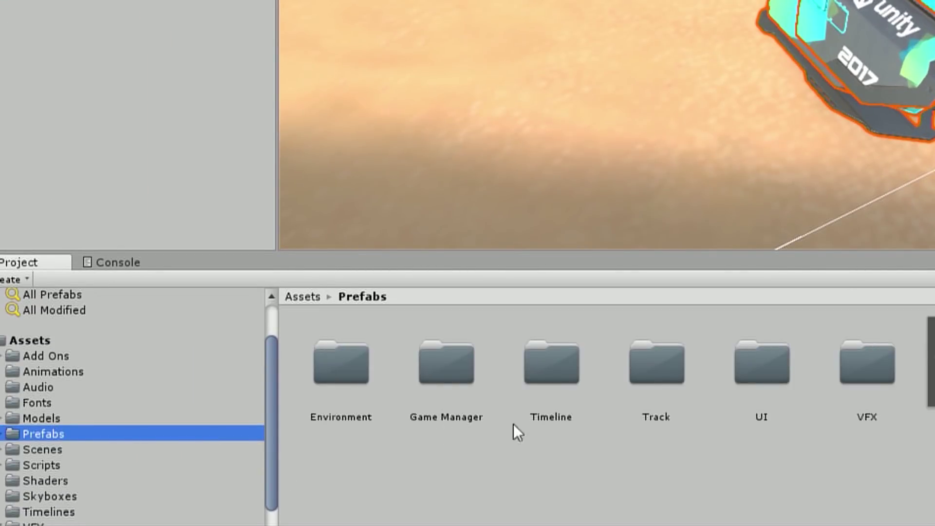
pyautogui.doubleClick(878, 382)
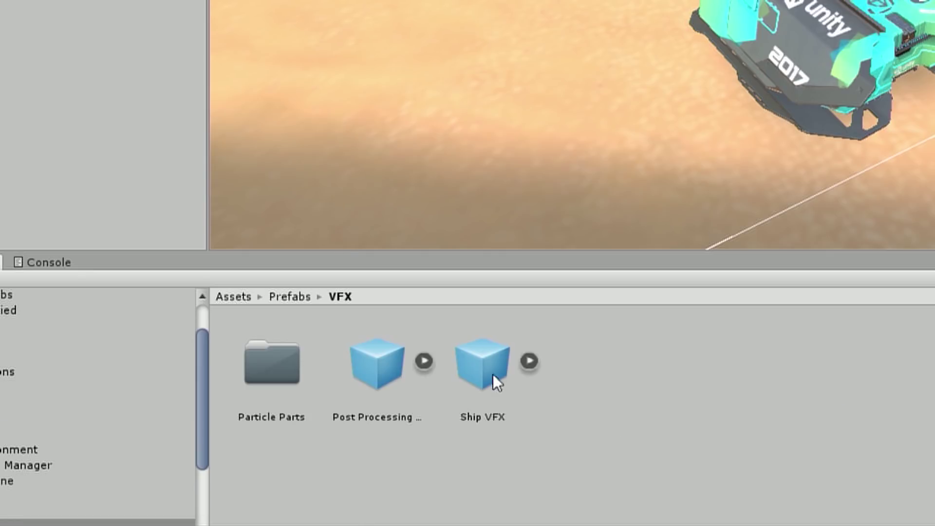
pyautogui.click(478, 372)
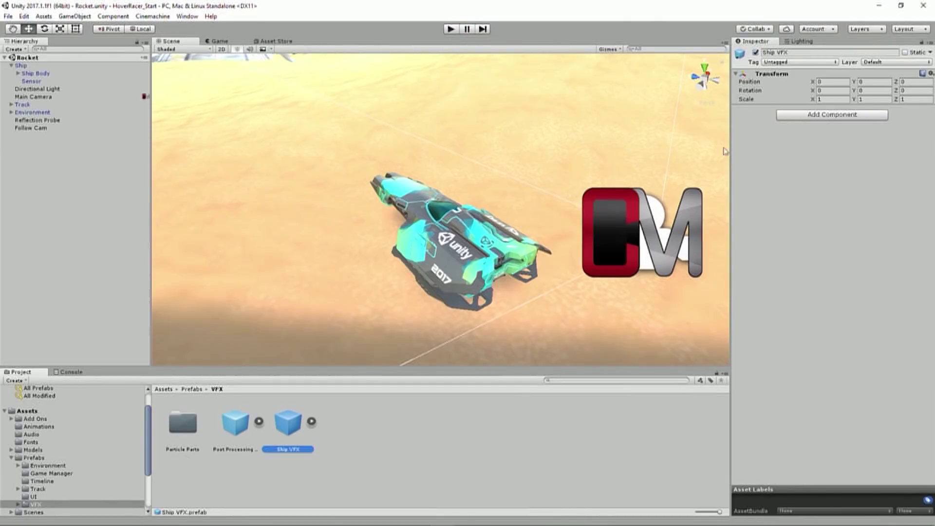
pyautogui.click(311, 421)
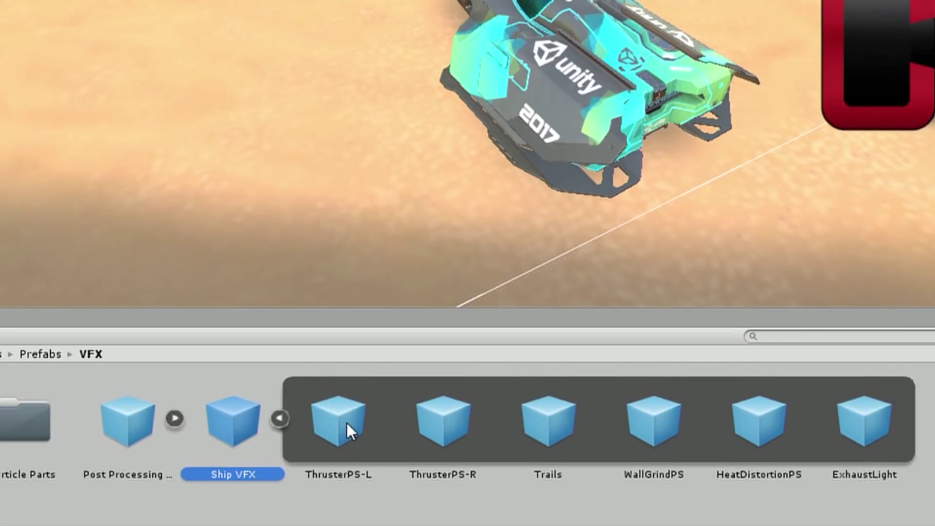
# Step: Inspect ThrusterPS-L/R, Trails, WallGrindPS, HeatDistortionPS and ExhaustLight, then collapse Ship VFX
pyautogui.click(347, 422)
pyautogui.click(447, 414)
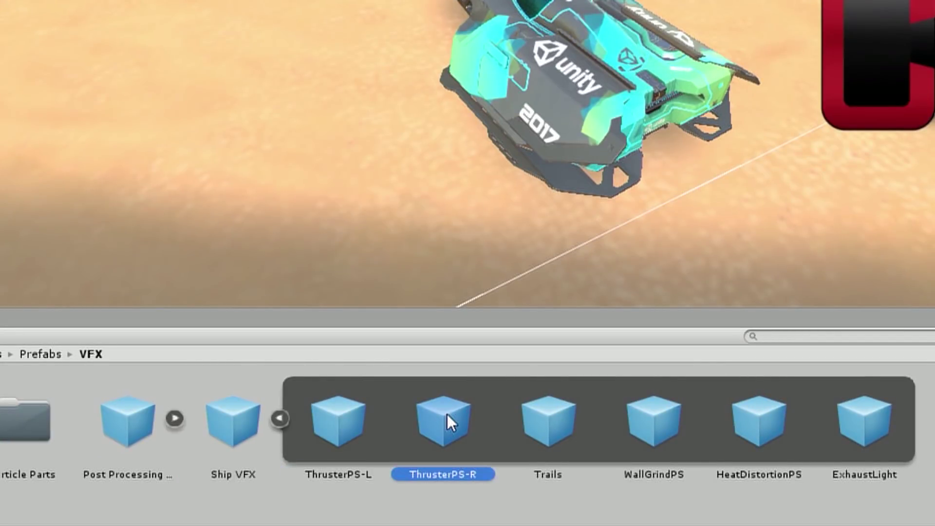
pyautogui.click(561, 415)
pyautogui.click(679, 418)
pyautogui.click(779, 421)
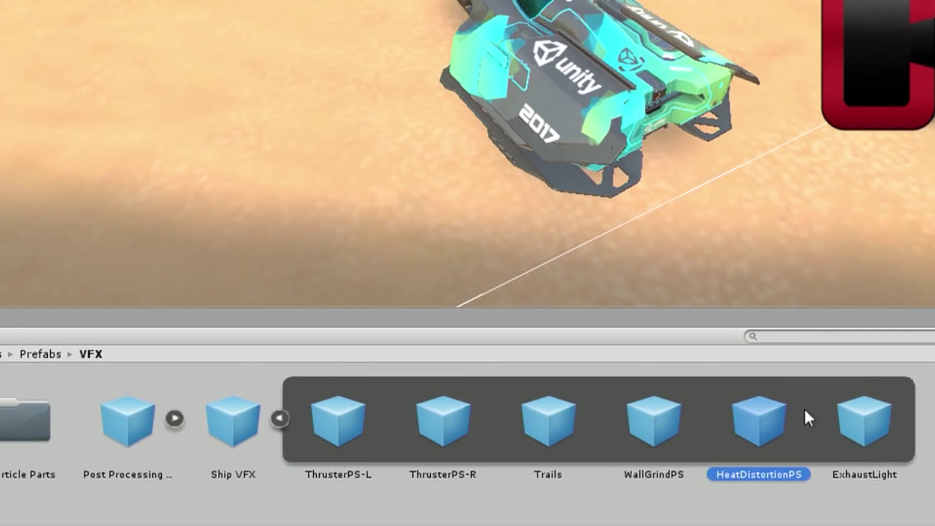
pyautogui.click(851, 409)
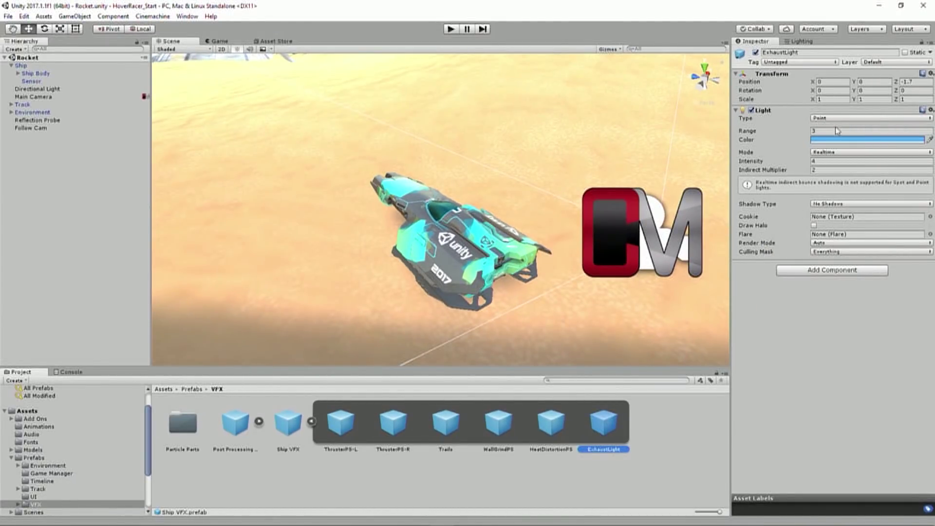
pyautogui.click(347, 421)
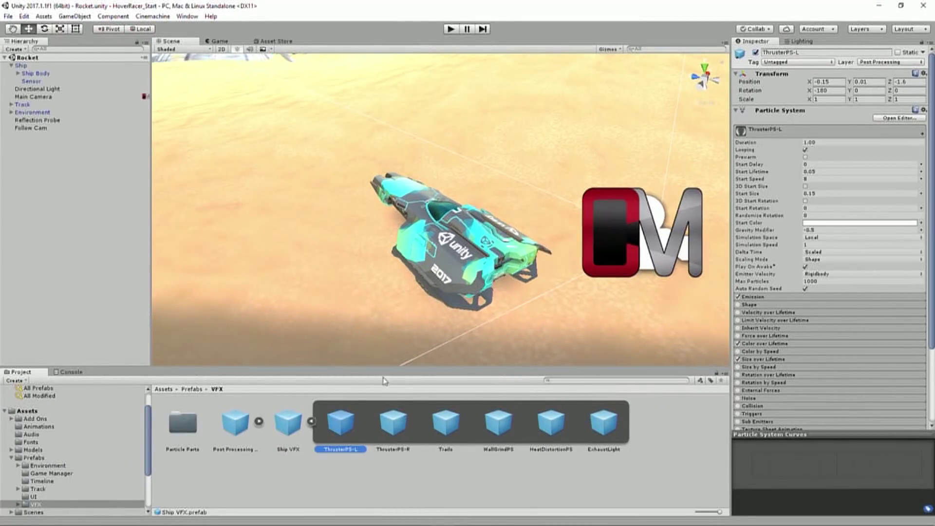
pyautogui.click(289, 427)
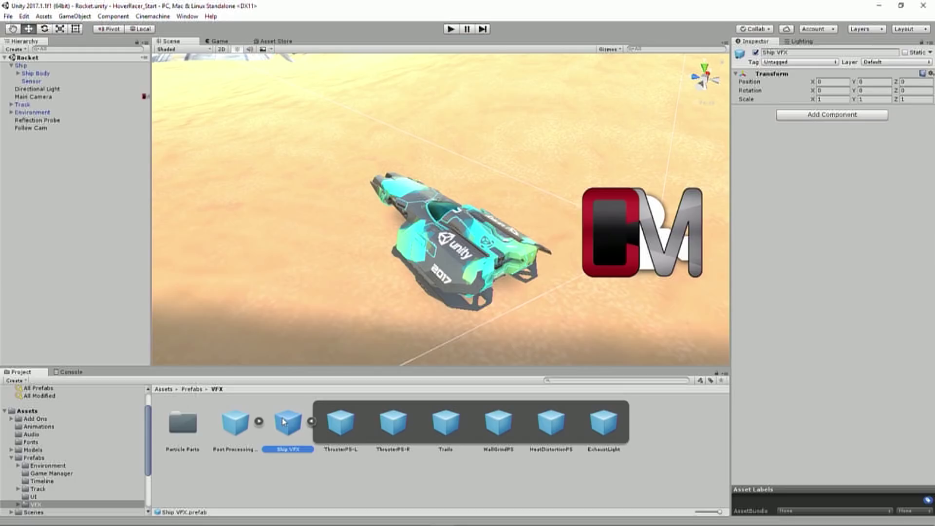
pyautogui.click(311, 421)
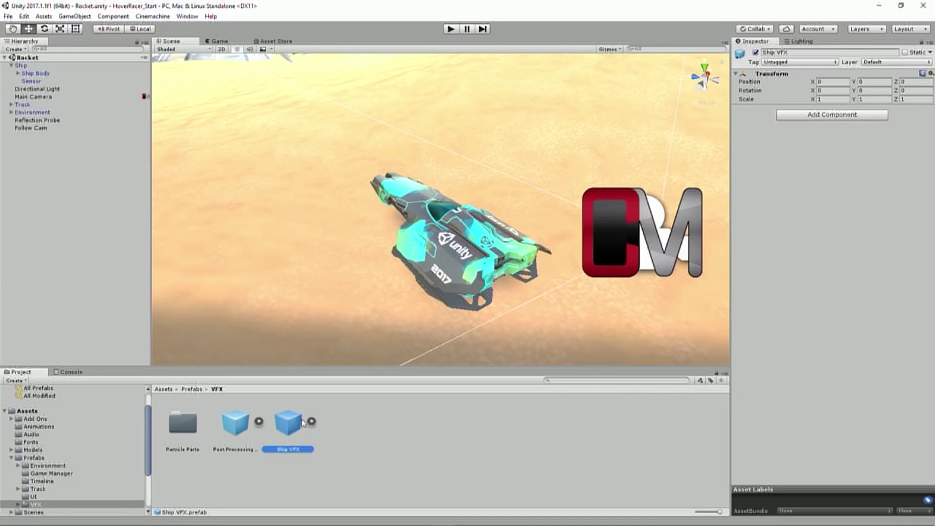
# Step: Drop the Ship VFX prefab onto Ship Body and expand it to list its effects
pyautogui.moveTo(294, 428); pyautogui.dragTo(45, 73)
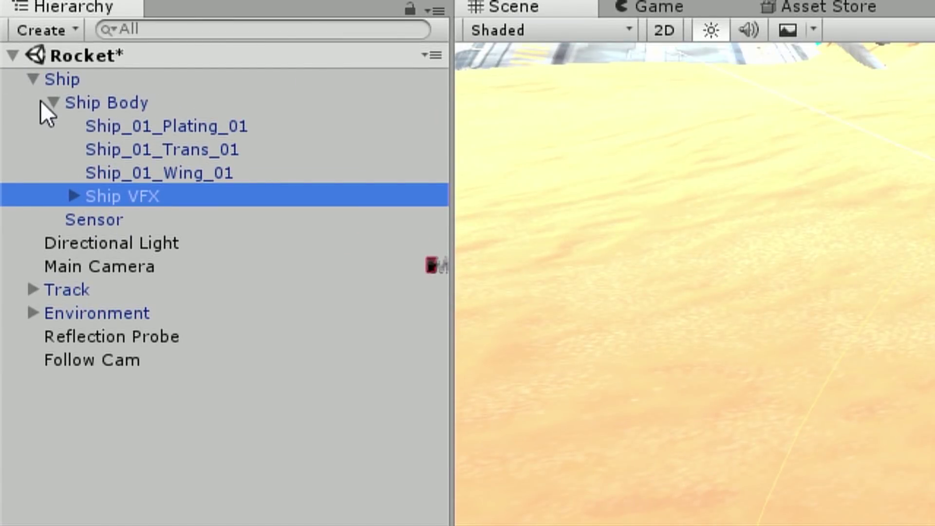
pyautogui.click(52, 101)
pyautogui.click(51, 101)
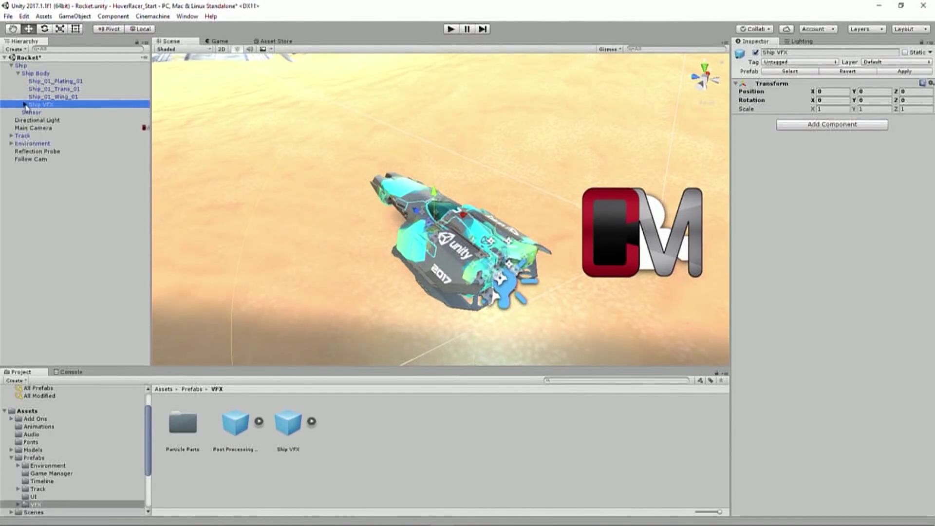
pyautogui.click(25, 105)
# Step: Check ThrusterPS-L, Trails, WallGrindPS, HeatDistortionPS and ExhaustLight on the ship
pyautogui.click(62, 120)
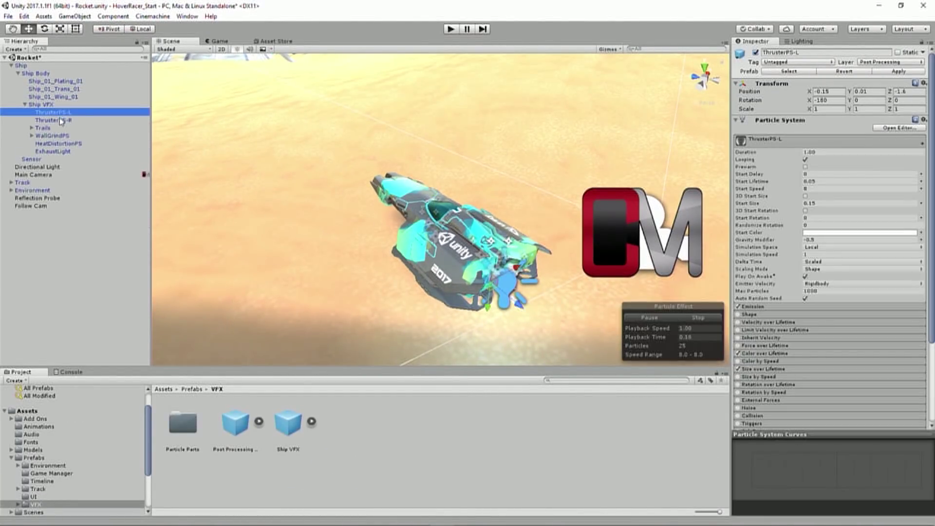
pyautogui.click(43, 128)
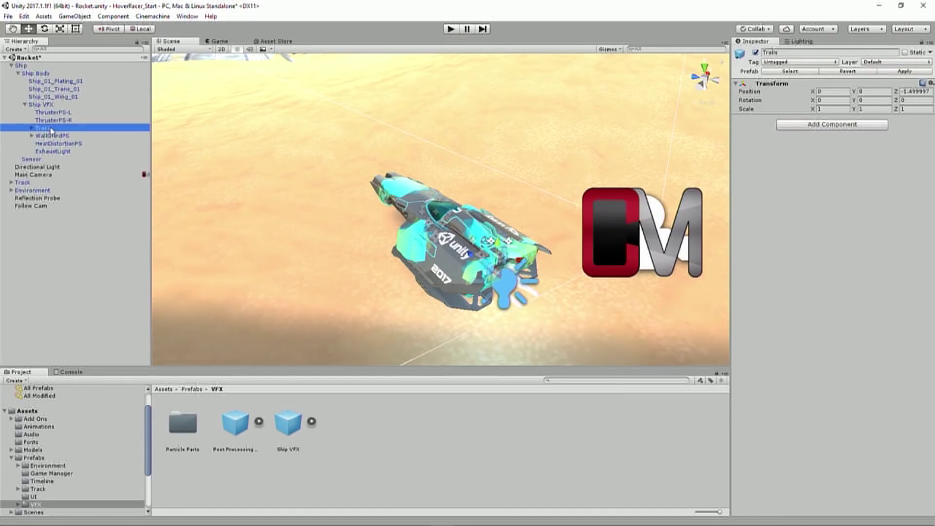
pyautogui.click(53, 135)
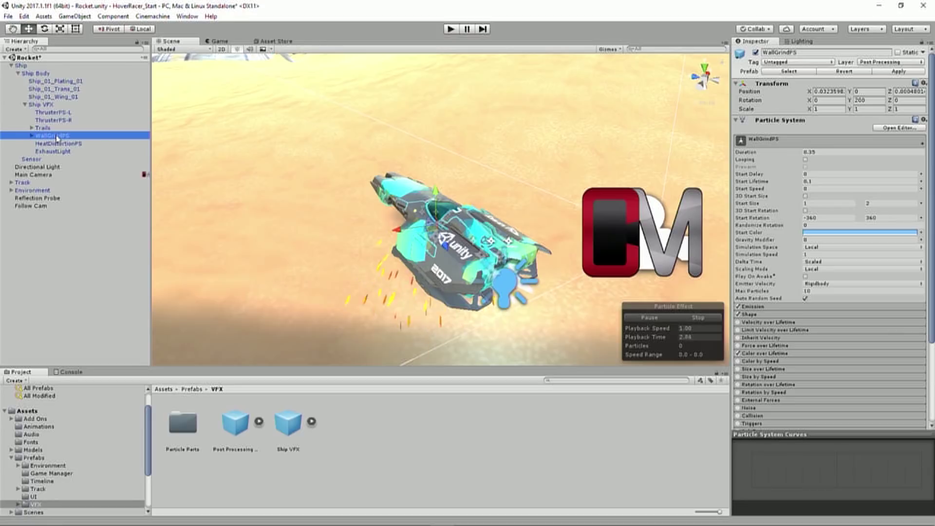
pyautogui.click(54, 143)
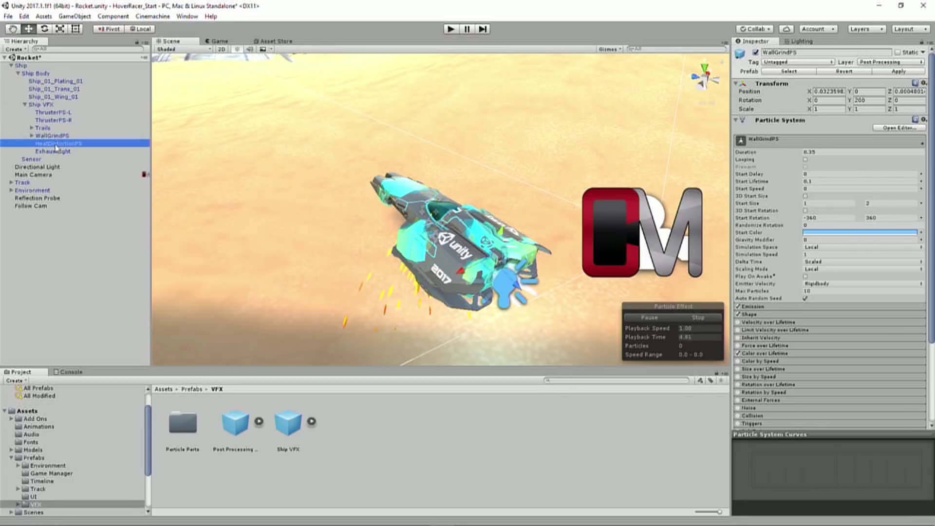
pyautogui.click(57, 151)
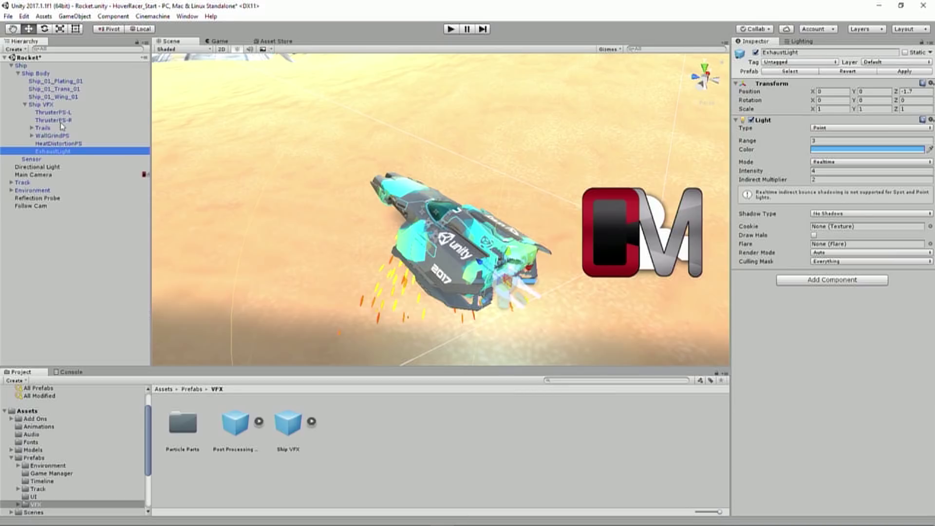
pyautogui.click(450, 29)
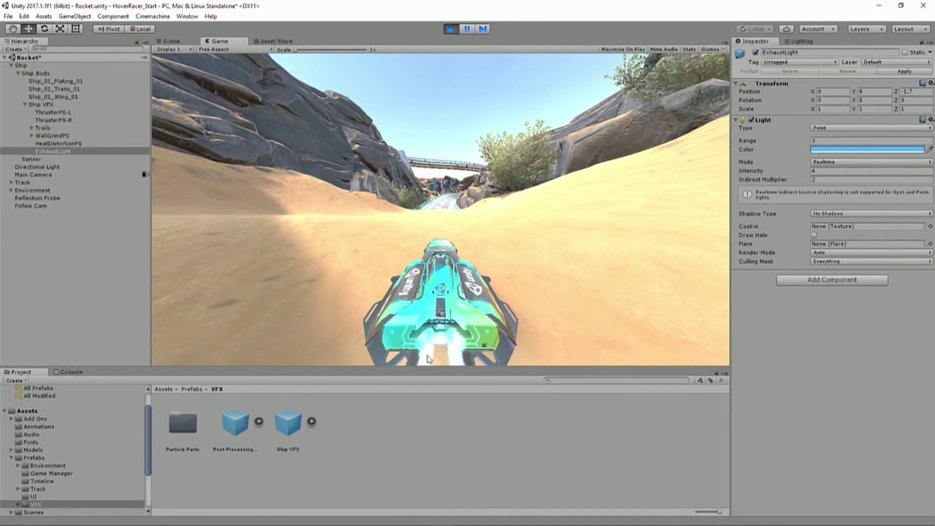
pyautogui.press('w')
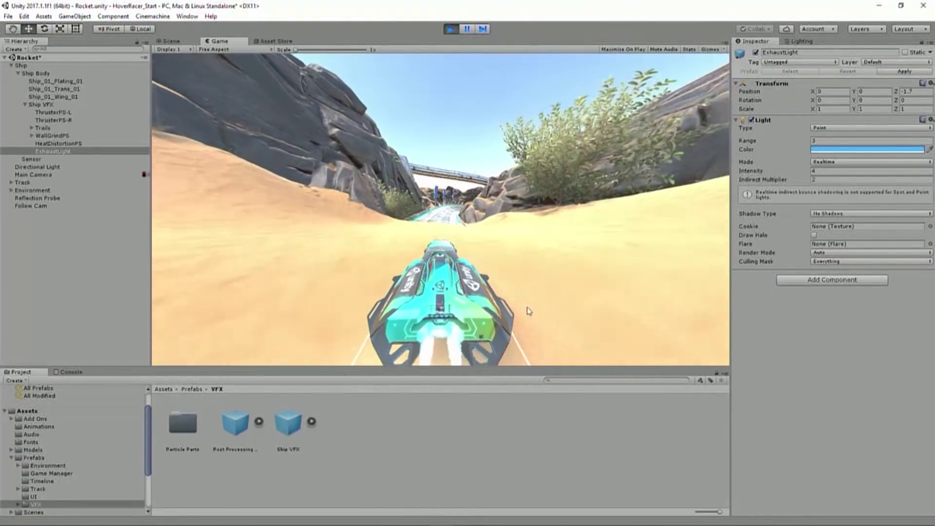
pyautogui.press('a')
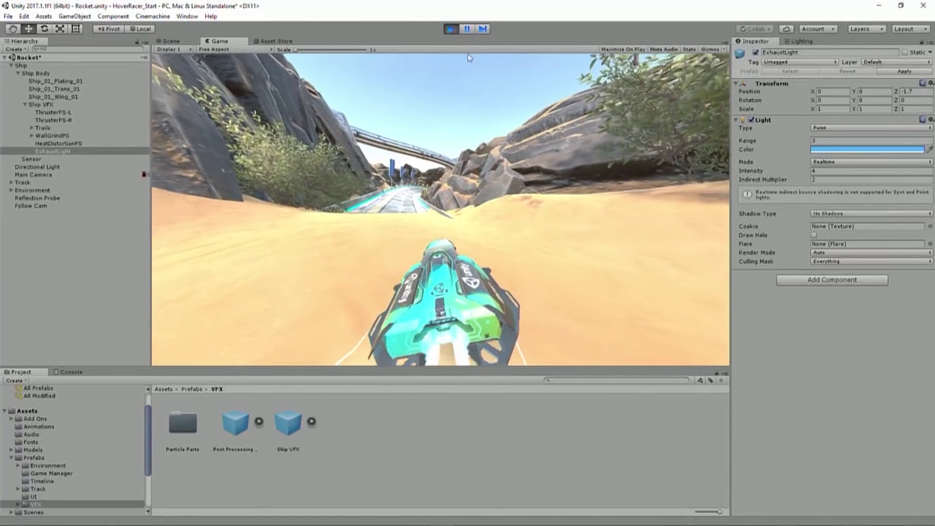
pyautogui.hotkey('ctrl', 'p')
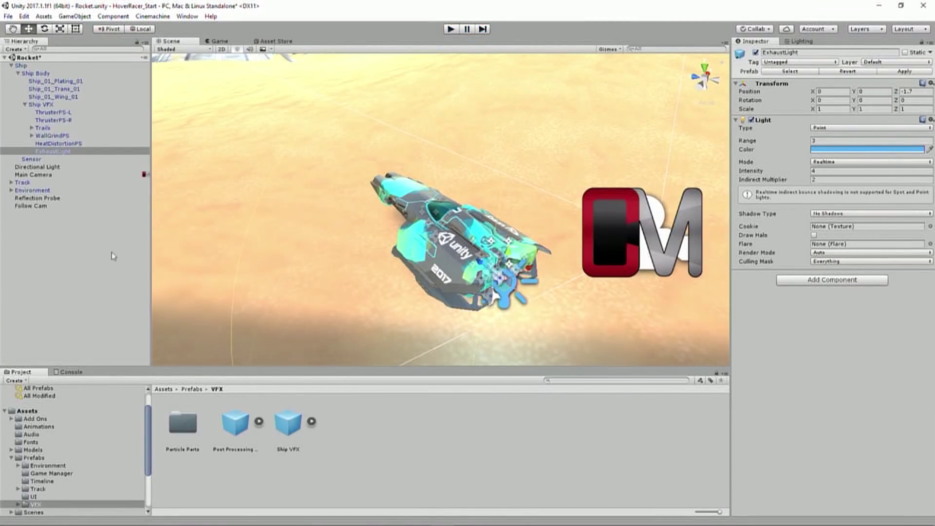
# Step: Collapse the Prefabs folder and select the VehicleAVFX script in the Scripts folder
pyautogui.click(12, 458)
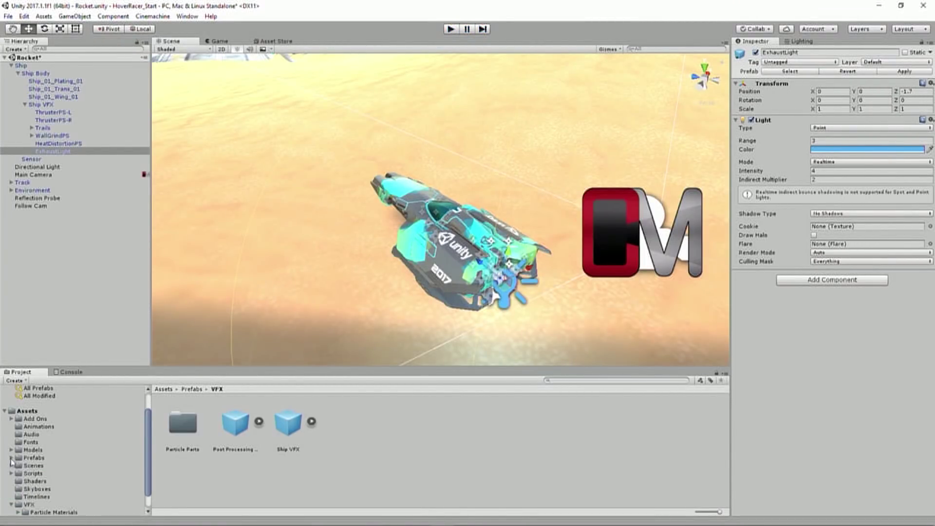
pyautogui.click(35, 473)
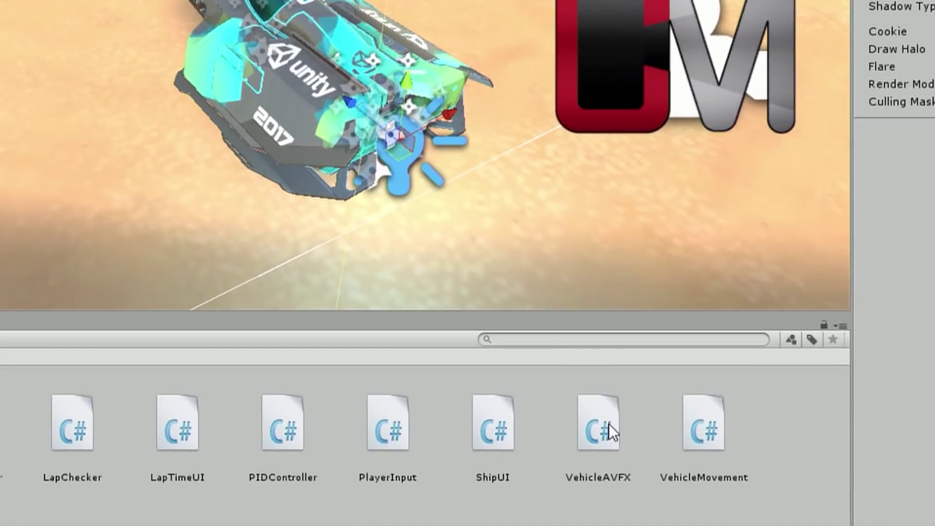
pyautogui.click(619, 478)
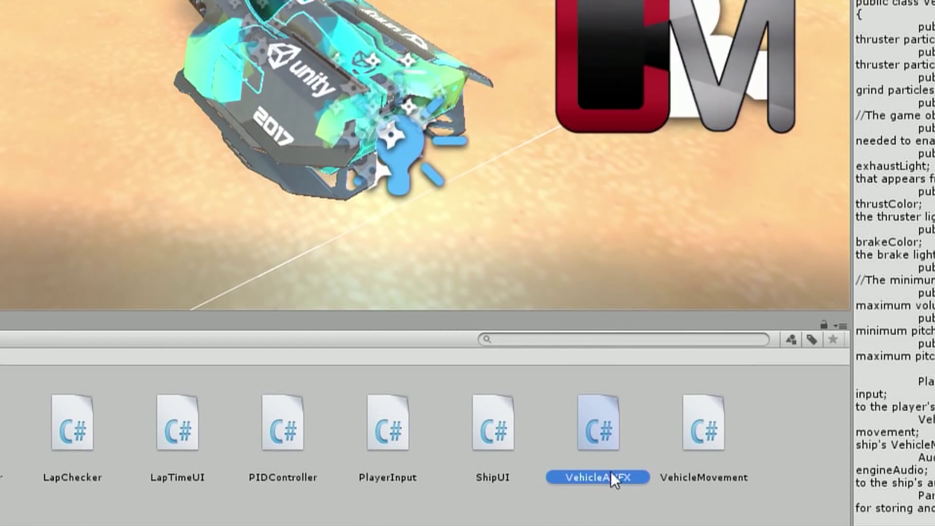
# Step: Open VehicleAVFX.cs in Visual Studio and highlight its public fields on lines 7–18
pyautogui.doubleClick(588, 417)
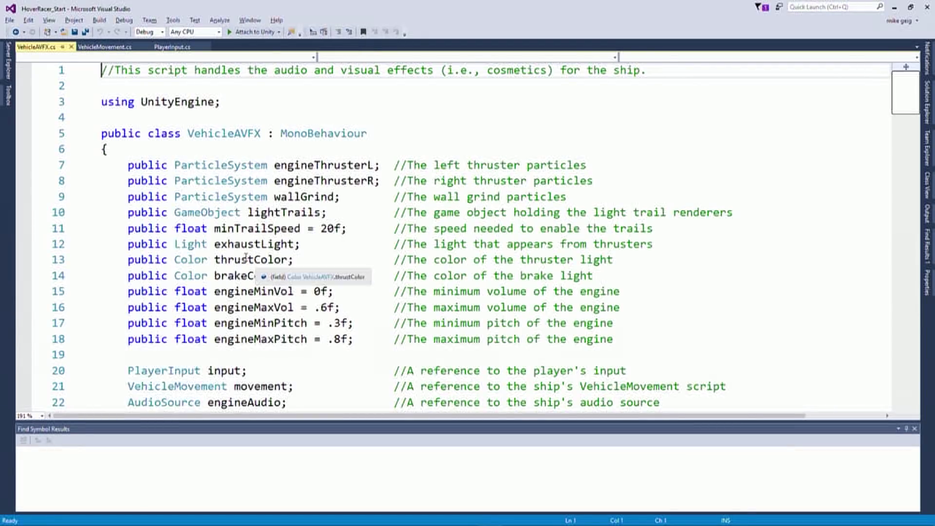
pyautogui.scroll(-1, 246, 257)
pyautogui.moveTo(121, 111); pyautogui.dragTo(679, 291)
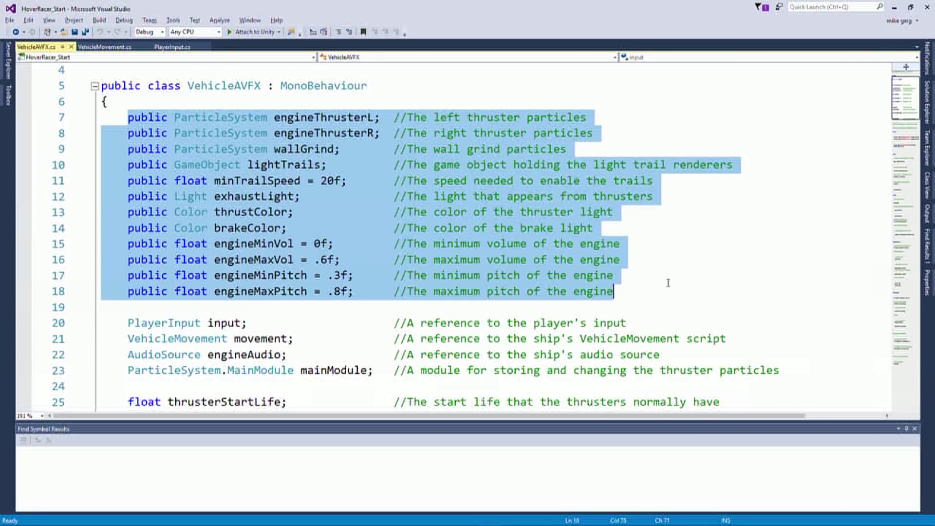
pyautogui.click(668, 276)
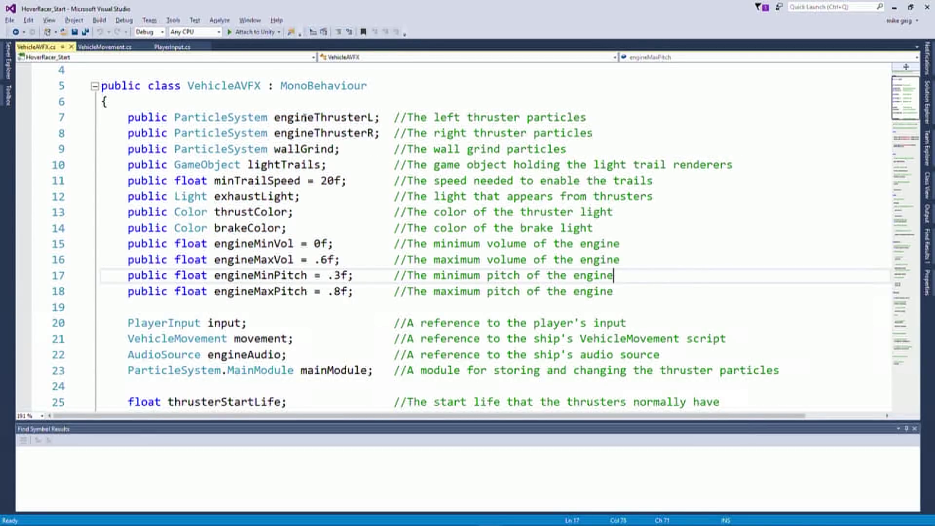
# Step: Highlight the engine thruster fields, minTrailSpeed 20f, thrustColor, brakeColor, and engine volume and pitch fields
pyautogui.moveTo(278, 118); pyautogui.dragTo(351, 164)
pyautogui.moveTo(301, 180); pyautogui.dragTo(352, 181)
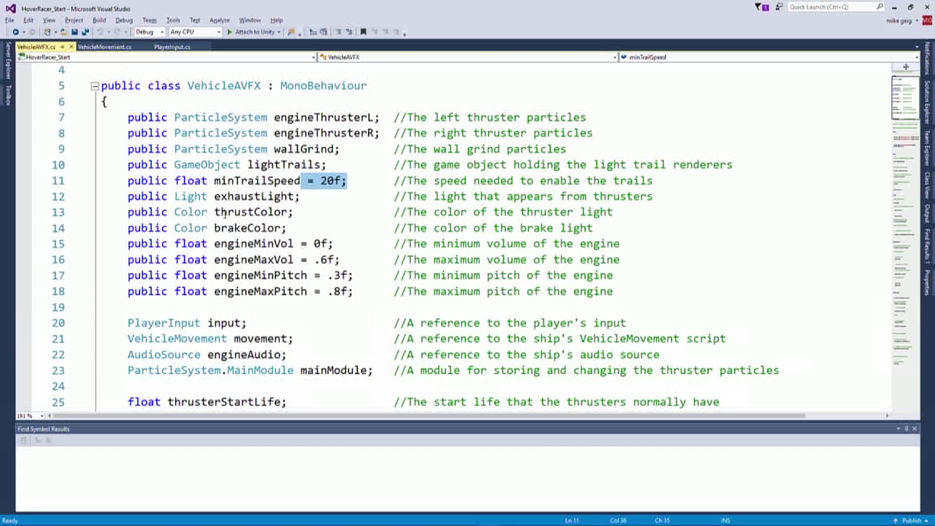
pyautogui.moveTo(214, 212); pyautogui.dragTo(295, 212)
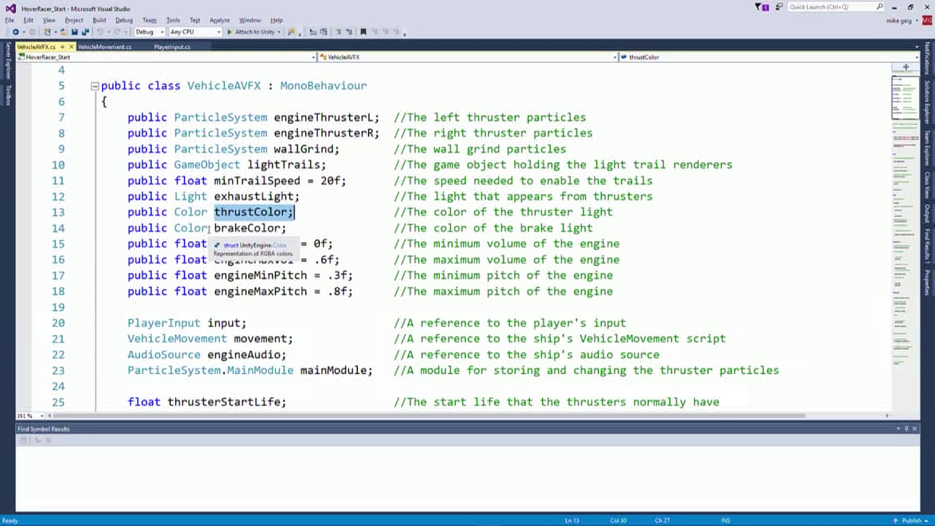
pyautogui.moveTo(209, 227); pyautogui.dragTo(281, 228)
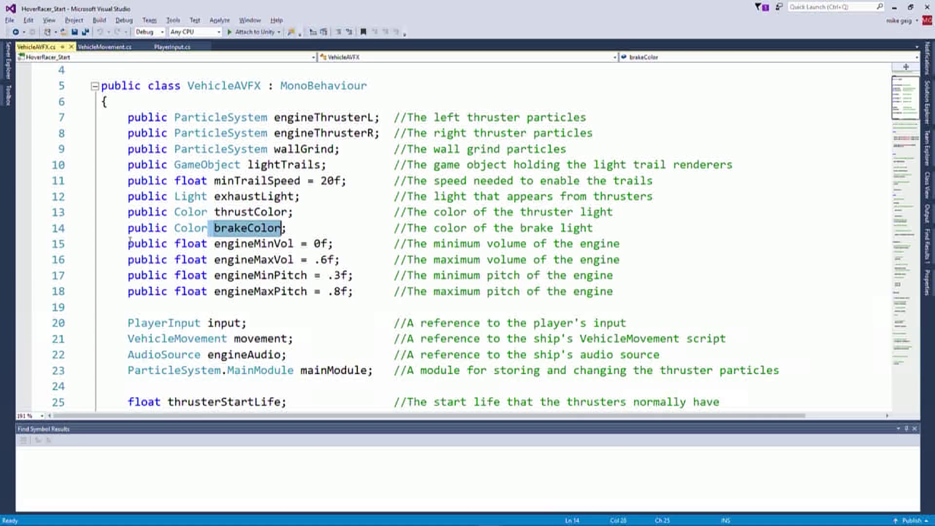
pyautogui.moveTo(129, 243); pyautogui.dragTo(633, 290)
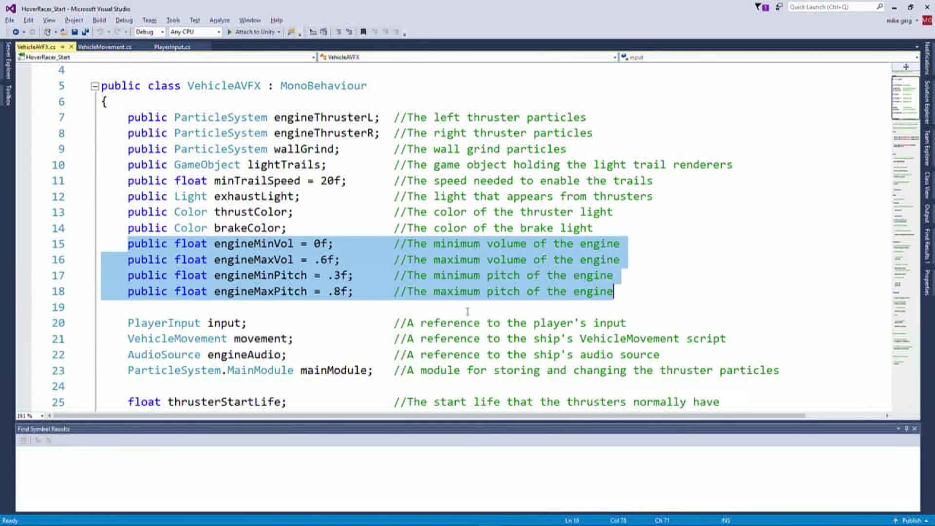
pyautogui.scroll(-1, 476, 316)
pyautogui.scroll(-4, 520, 329)
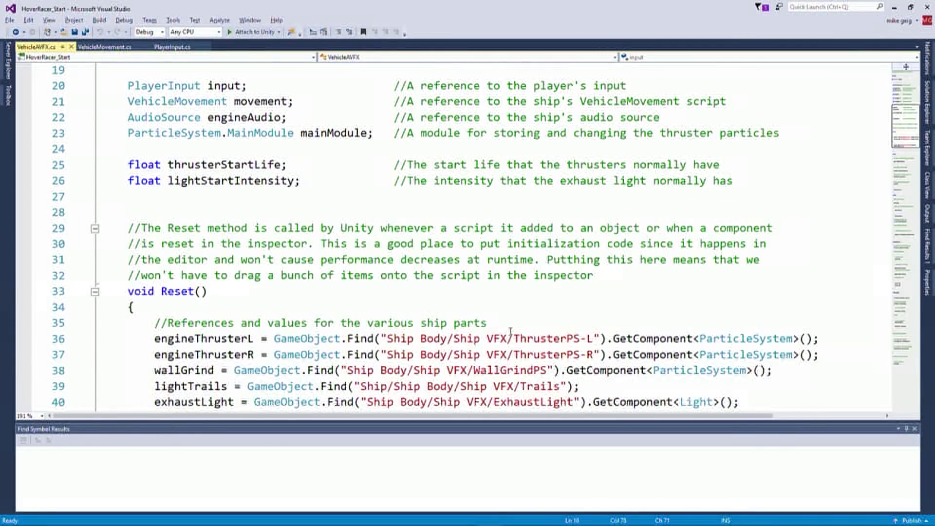
pyautogui.scroll(-2, 510, 333)
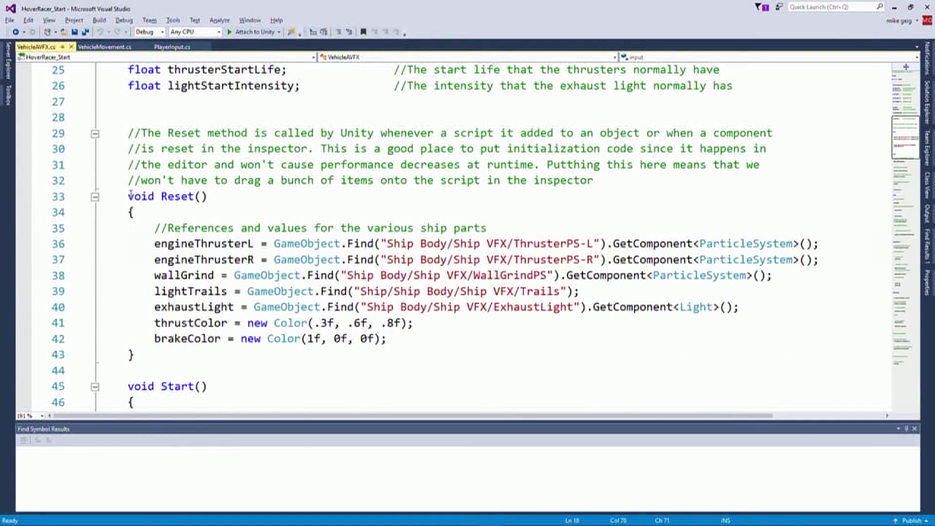
pyautogui.moveTo(129, 196); pyautogui.dragTo(207, 352)
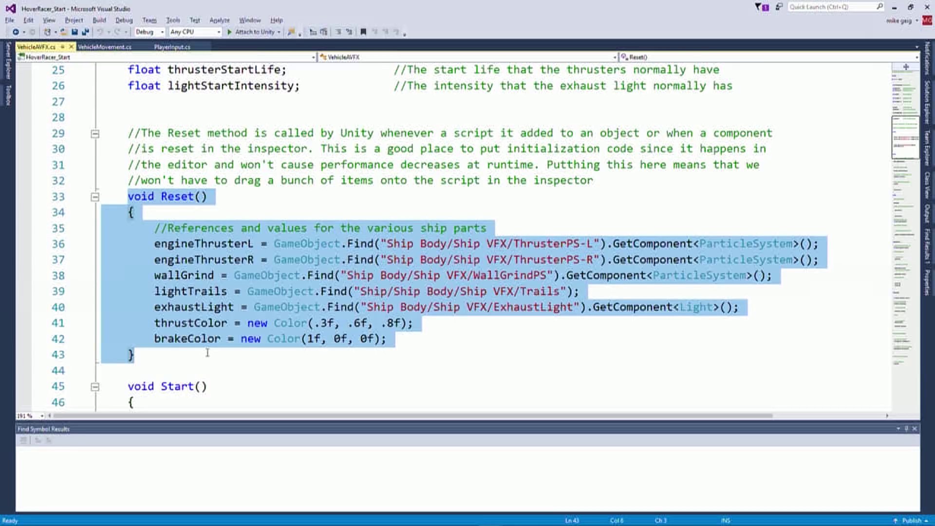
pyautogui.scroll(-1, 208, 352)
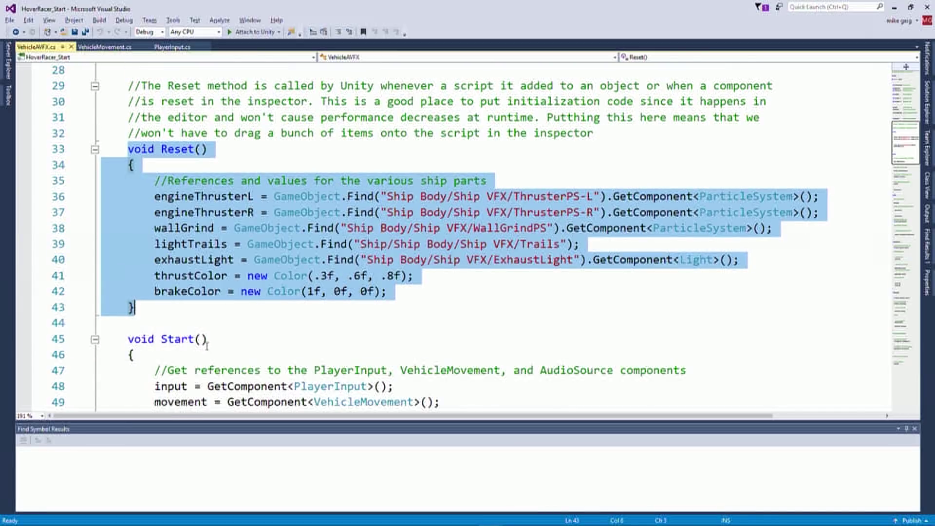
pyautogui.click(162, 311)
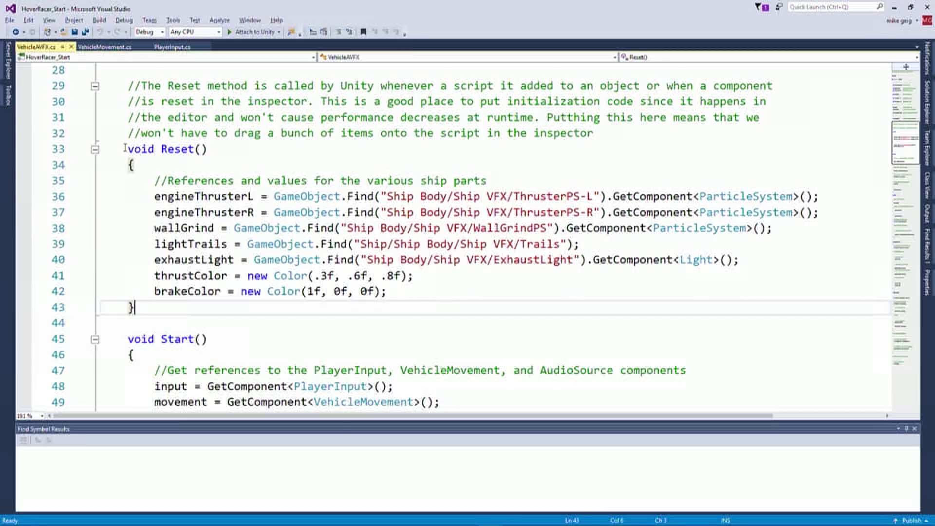
pyautogui.moveTo(125, 147); pyautogui.dragTo(228, 146)
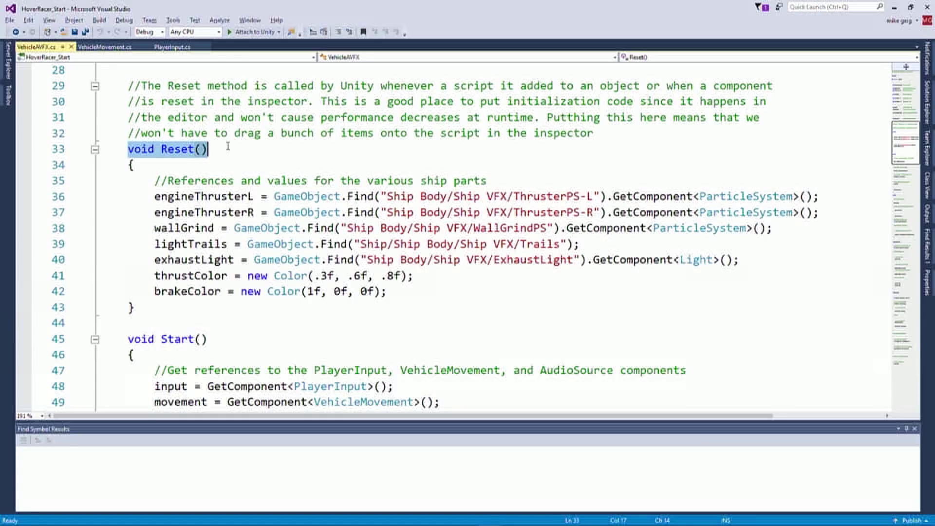
pyautogui.click(130, 152)
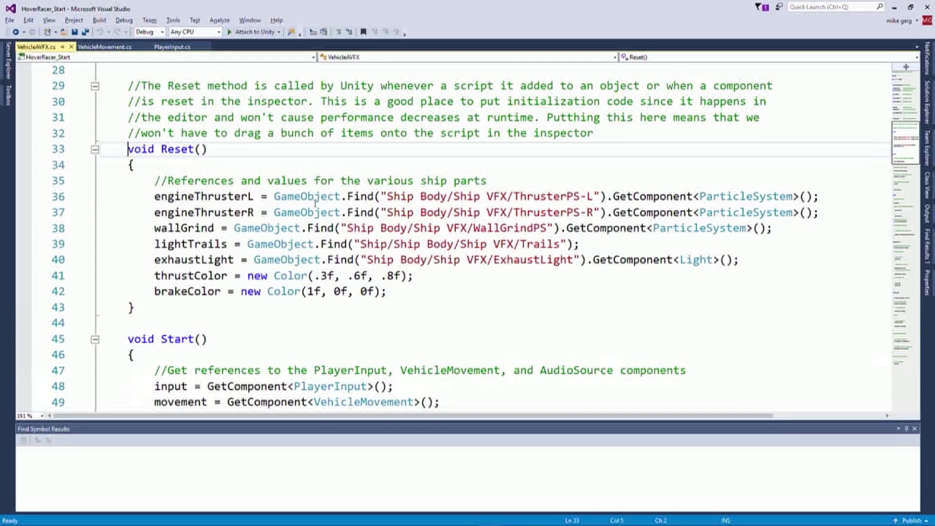
pyautogui.moveTo(274, 196); pyautogui.dragTo(376, 196)
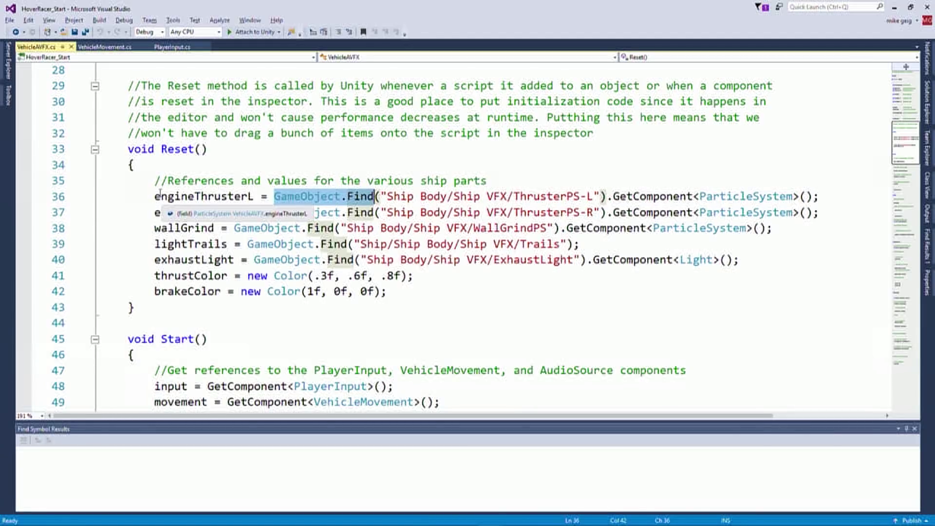
pyautogui.moveTo(154, 196); pyautogui.dragTo(809, 213)
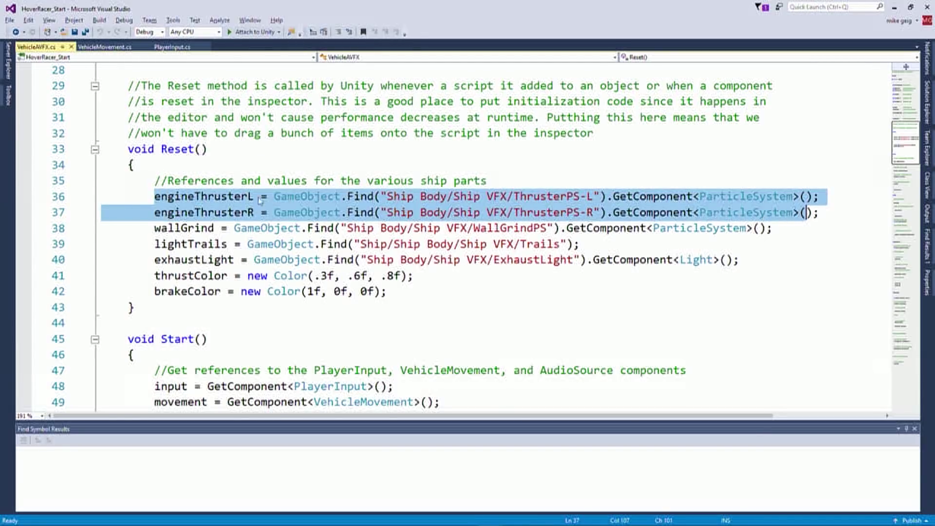
pyautogui.moveTo(154, 228); pyautogui.dragTo(395, 227)
pyautogui.moveTo(154, 244); pyautogui.dragTo(341, 243)
pyautogui.moveTo(154, 259); pyautogui.dragTo(338, 259)
pyautogui.moveTo(127, 276); pyautogui.dragTo(396, 297)
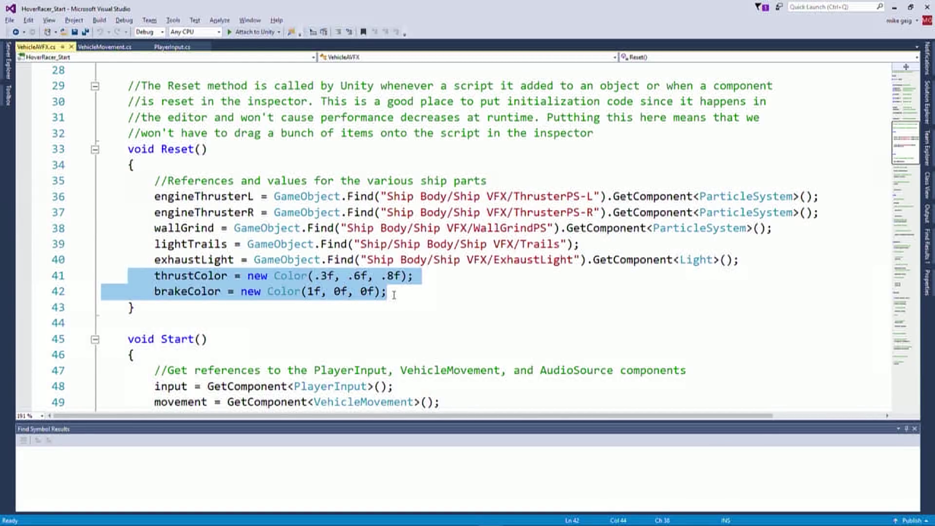
pyautogui.scroll(9, 214, 87)
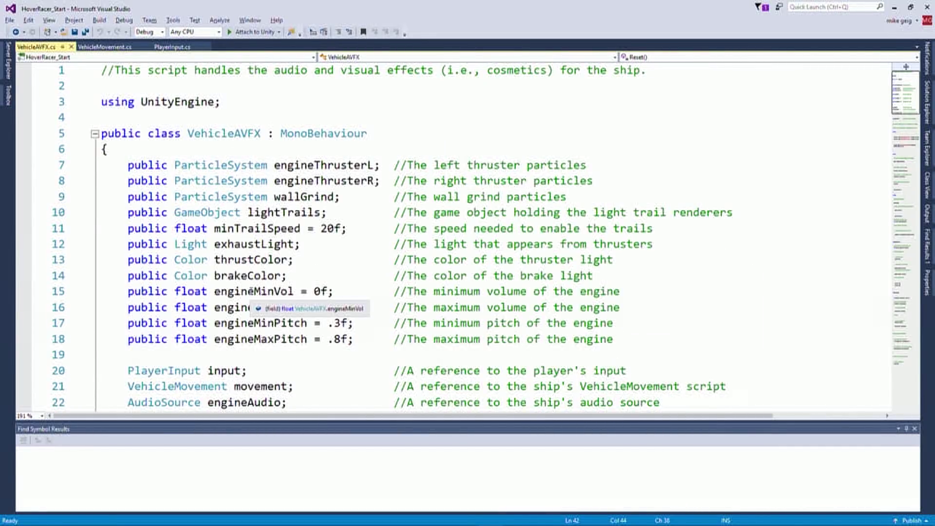
pyautogui.scroll(-5, 254, 288)
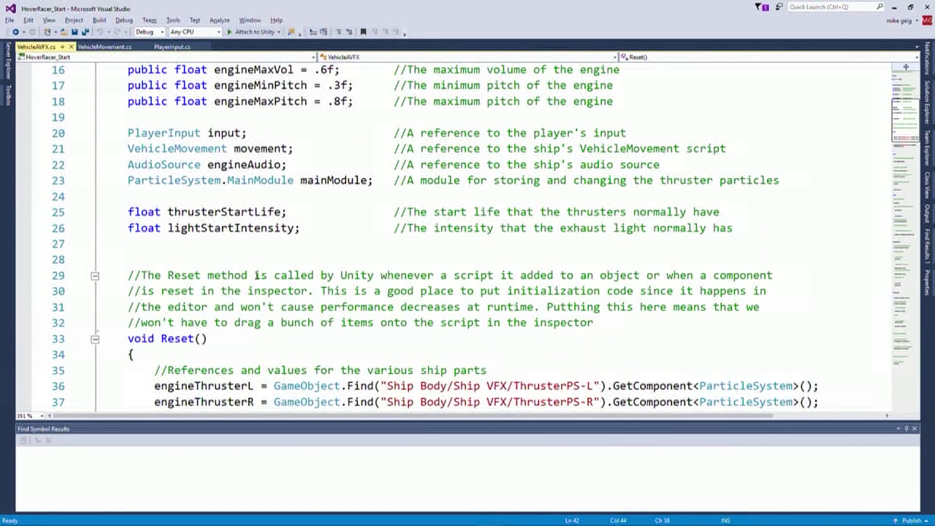
pyautogui.scroll(-5, 236, 255)
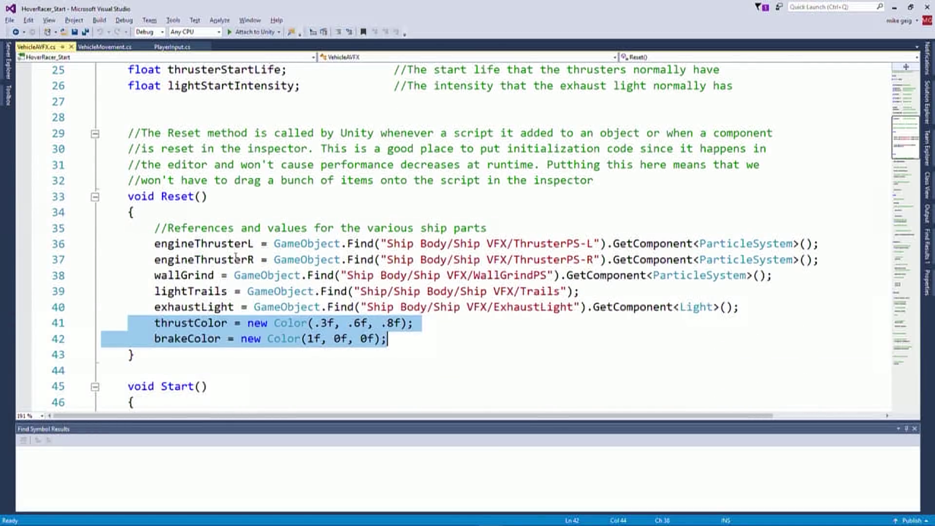
pyautogui.scroll(-6, 246, 254)
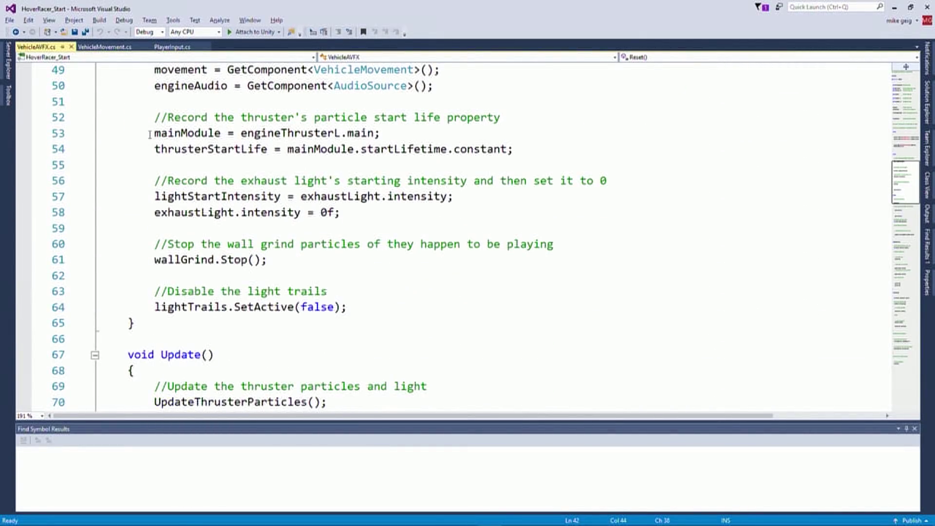
pyautogui.moveTo(150, 135); pyautogui.dragTo(346, 134)
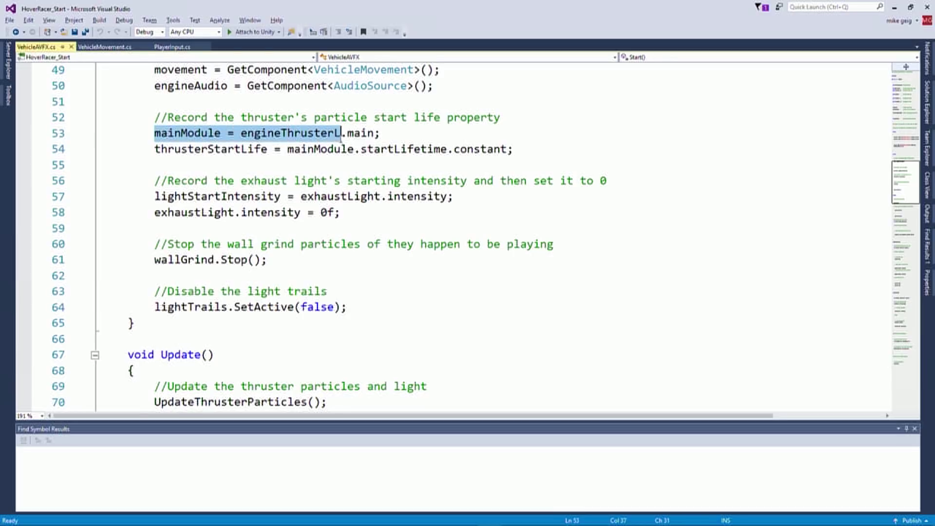
pyautogui.doubleClick(394, 149)
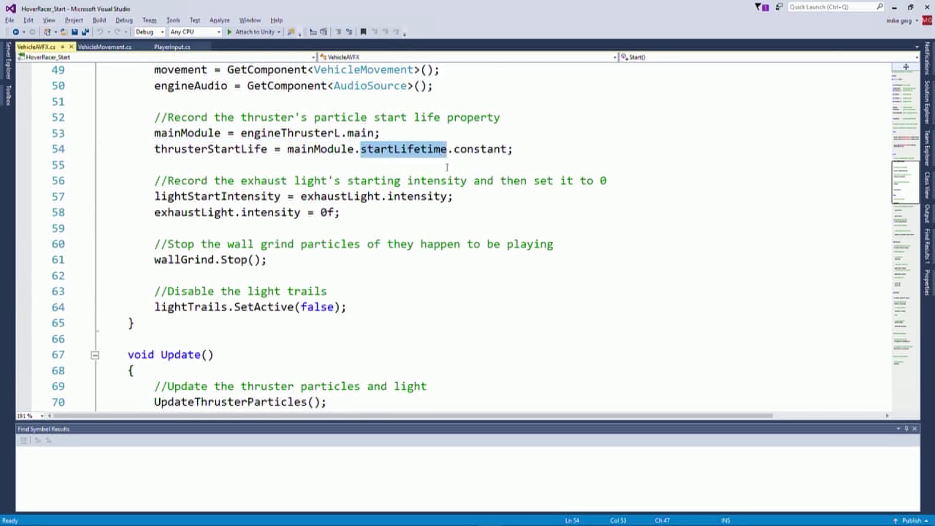
pyautogui.scroll(-5, 282, 199)
pyautogui.scroll(-1, 279, 198)
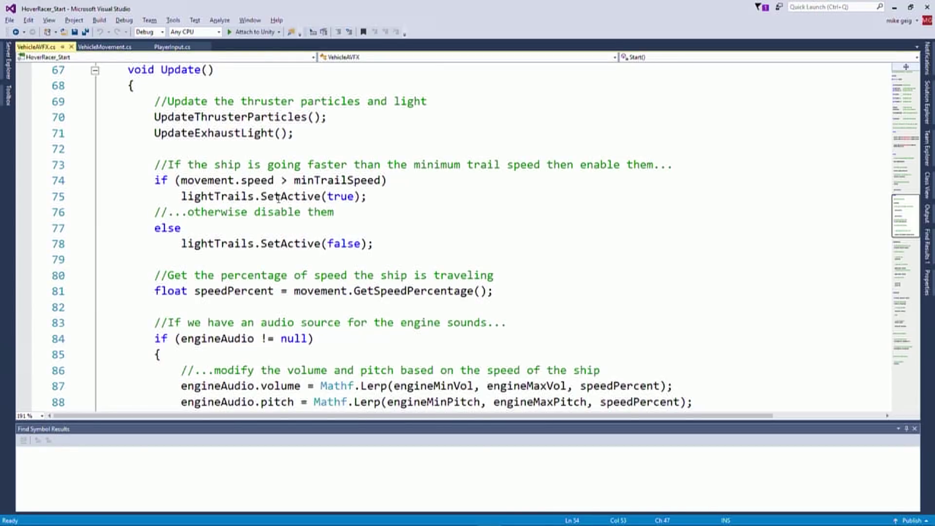
pyautogui.doubleClick(179, 119)
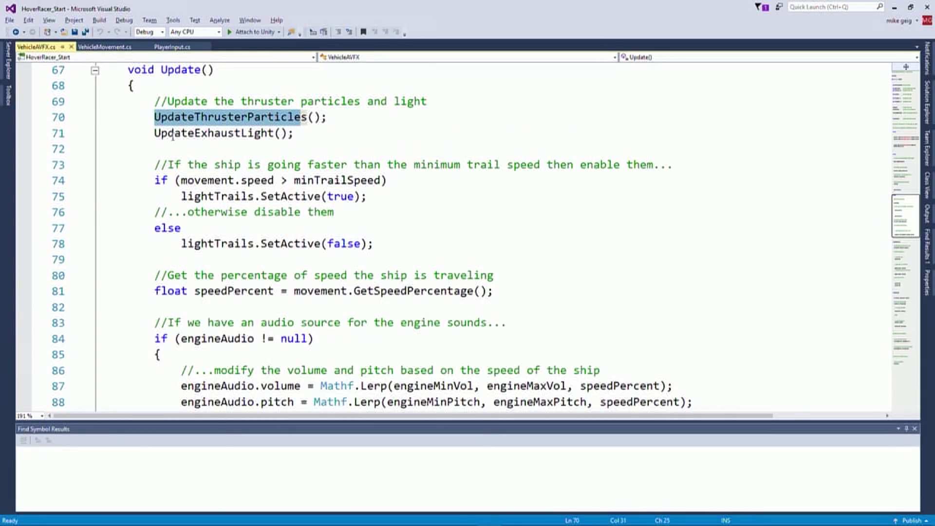
pyautogui.moveTo(161, 133); pyautogui.dragTo(255, 133)
pyautogui.scroll(-1, 256, 133)
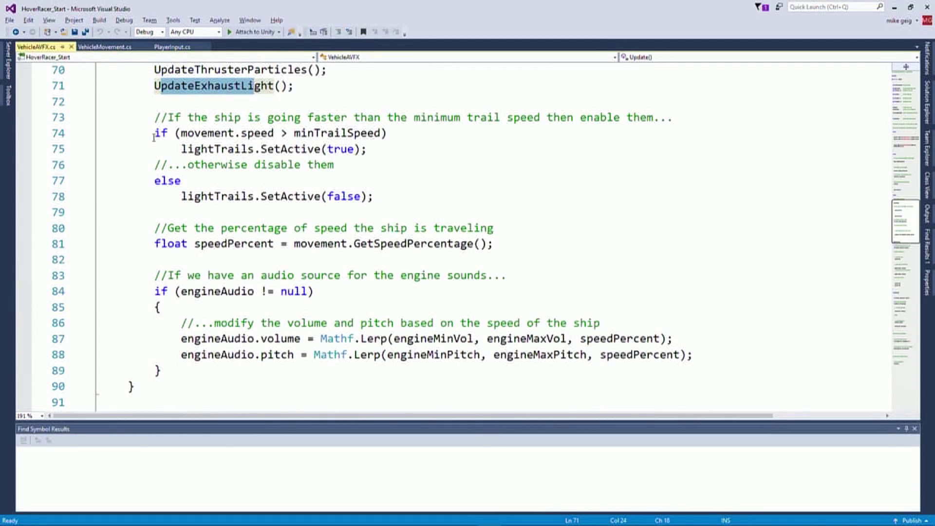
pyautogui.moveTo(160, 133); pyautogui.dragTo(355, 149)
pyautogui.hotkey('ctrl', 'z')
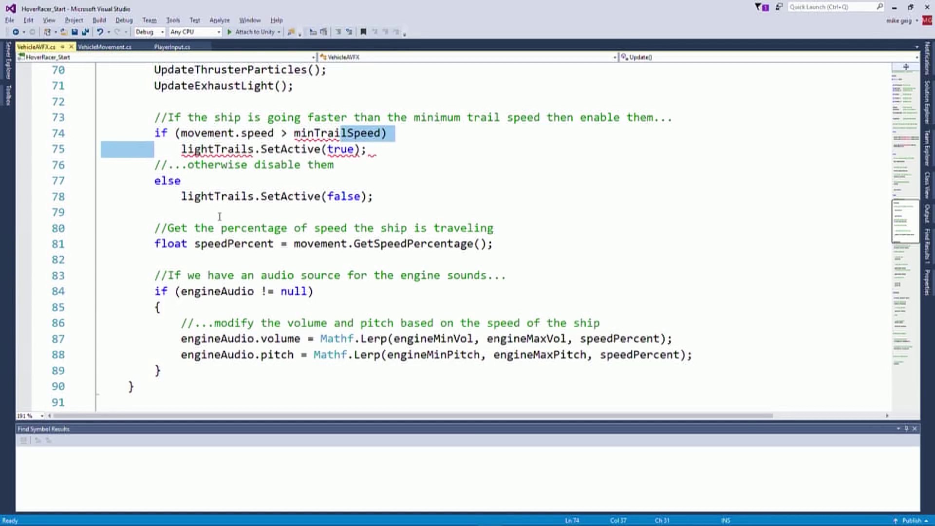
pyautogui.moveTo(167, 196); pyautogui.dragTo(405, 193)
pyautogui.scroll(-2, 382, 188)
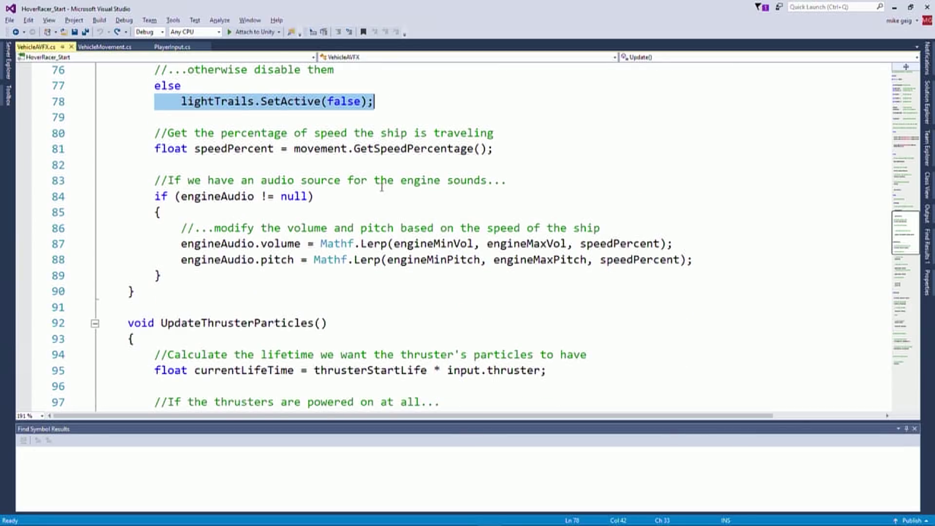
pyautogui.moveTo(142, 197); pyautogui.dragTo(161, 275)
pyautogui.click(368, 260)
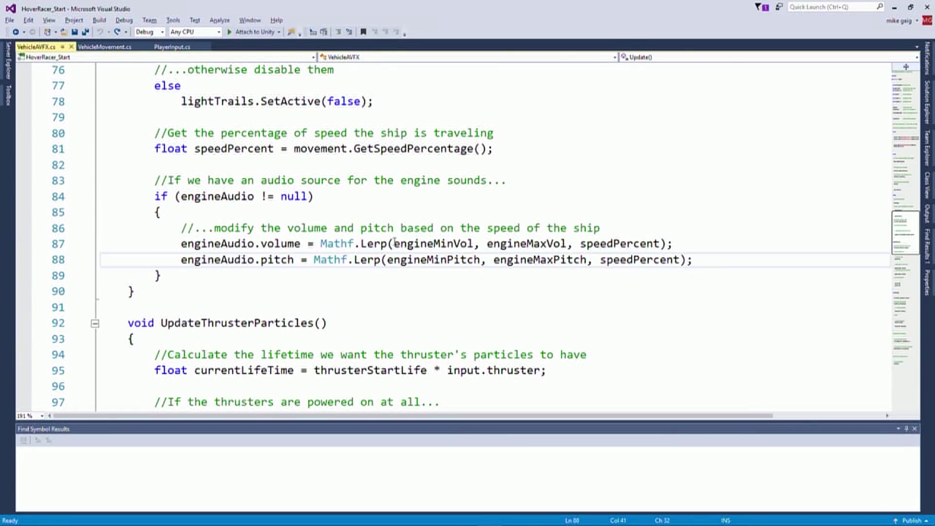
pyautogui.doubleClick(378, 149)
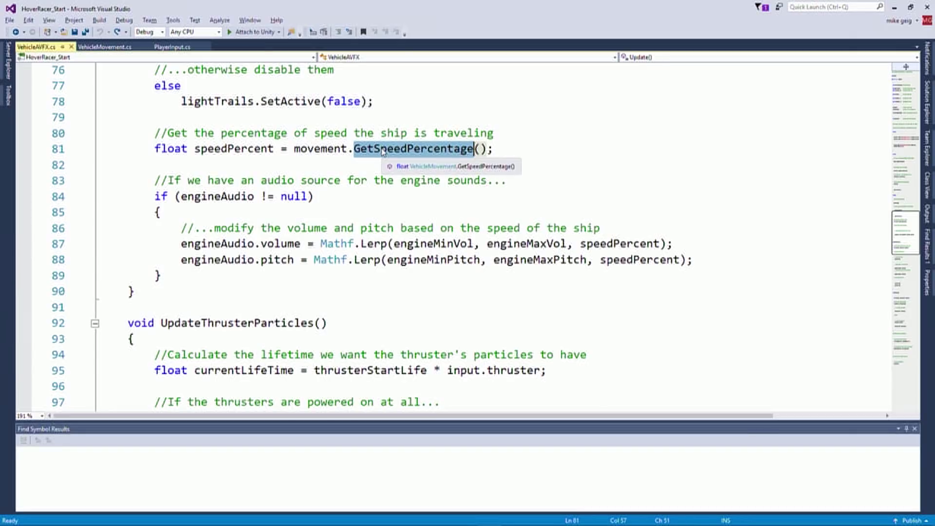
pyautogui.scroll(-4, 182, 243)
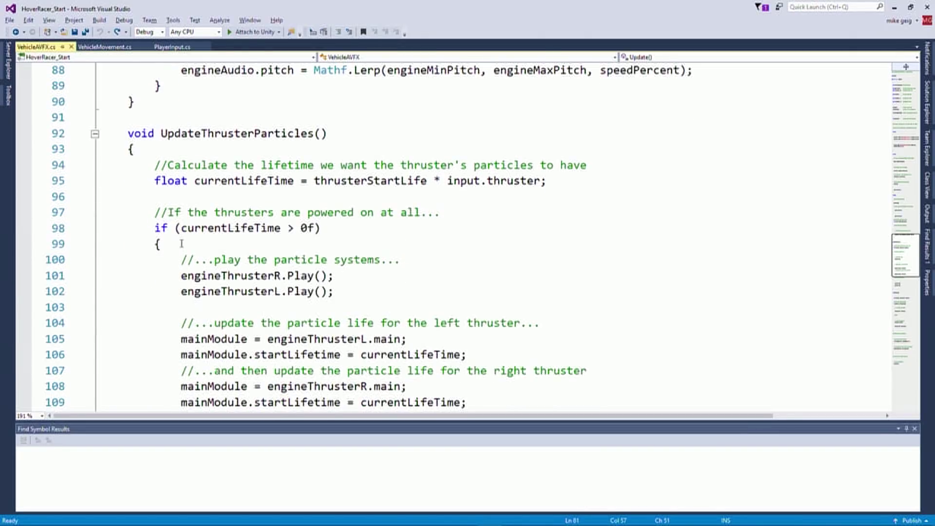
pyautogui.doubleClick(250, 132)
pyautogui.doubleClick(243, 181)
pyautogui.scroll(-1, 345, 194)
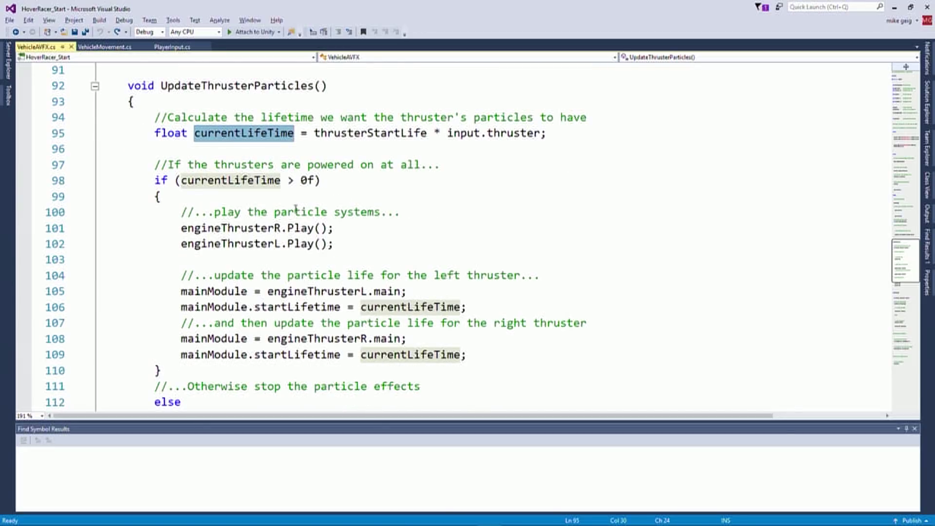
pyautogui.moveTo(301, 181); pyautogui.dragTo(308, 181)
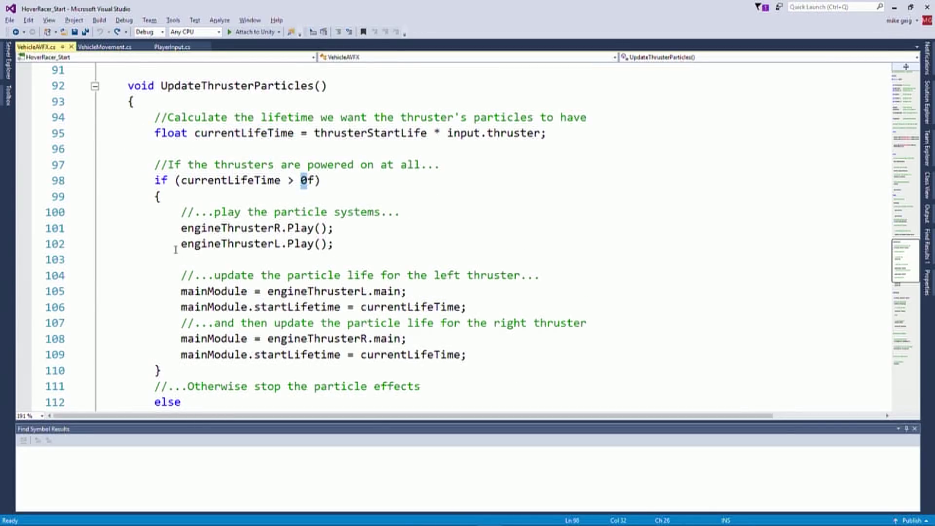
pyautogui.moveTo(179, 232); pyautogui.dragTo(515, 351)
pyautogui.scroll(-4, 499, 326)
pyautogui.moveTo(180, 245); pyautogui.dragTo(365, 263)
pyautogui.scroll(-3, 362, 263)
pyautogui.scroll(-3, 362, 263)
pyautogui.scroll(1, 240, 90)
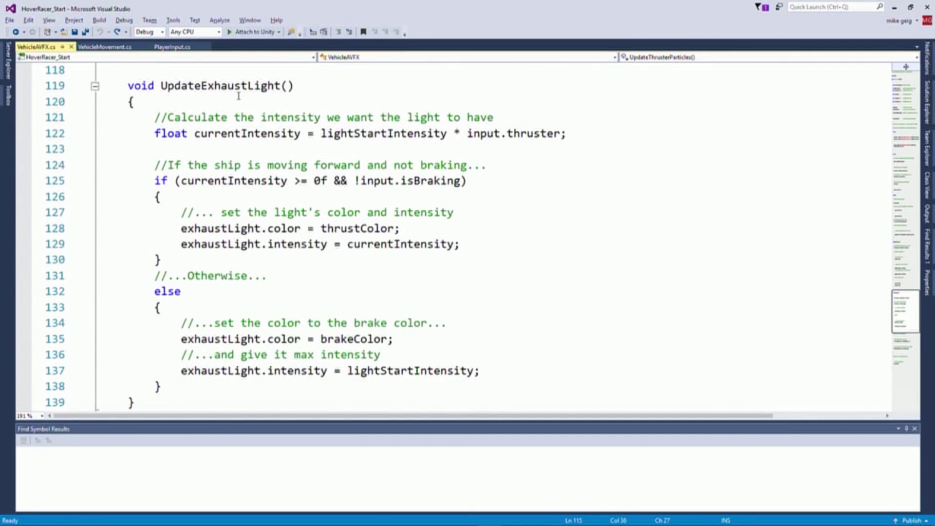
pyautogui.doubleClick(238, 86)
pyautogui.click(242, 133)
pyautogui.doubleClick(241, 133)
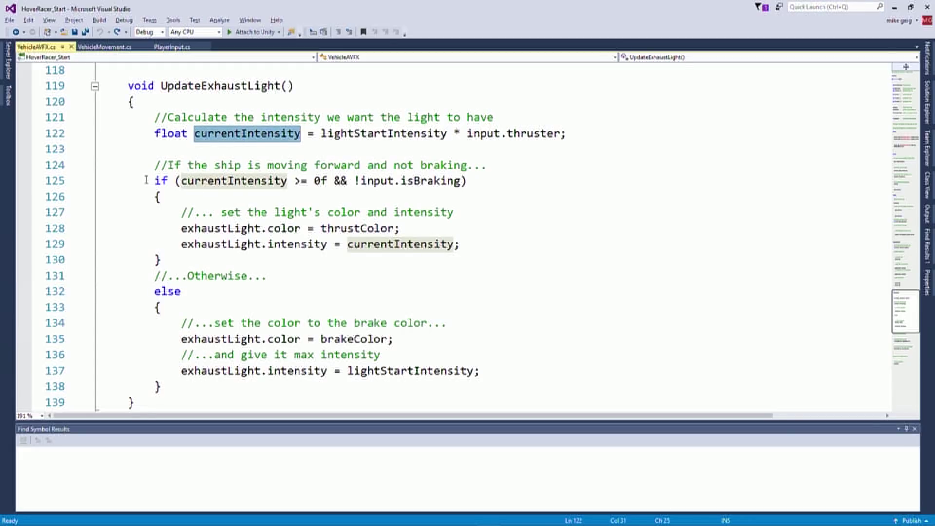
pyautogui.moveTo(145, 179); pyautogui.dragTo(160, 261)
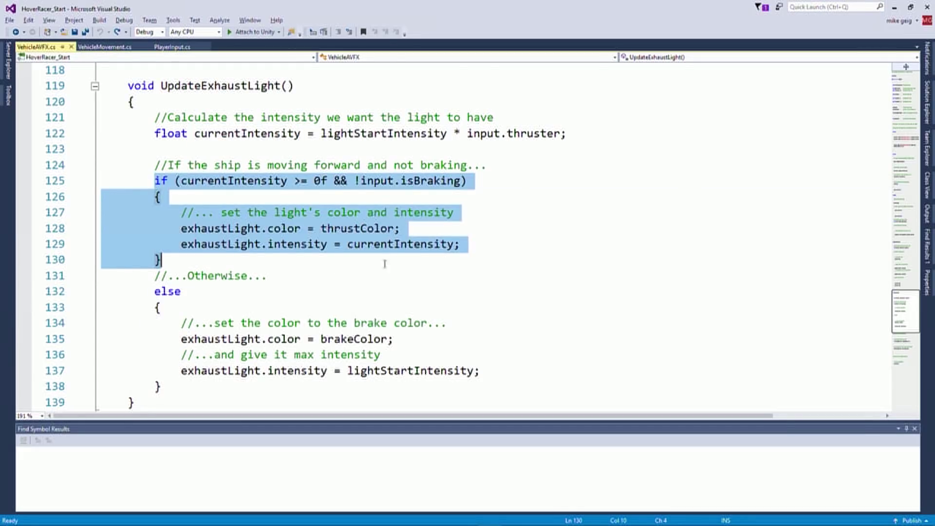
pyautogui.scroll(-2, 257, 258)
pyautogui.moveTo(180, 227); pyautogui.dragTo(505, 278)
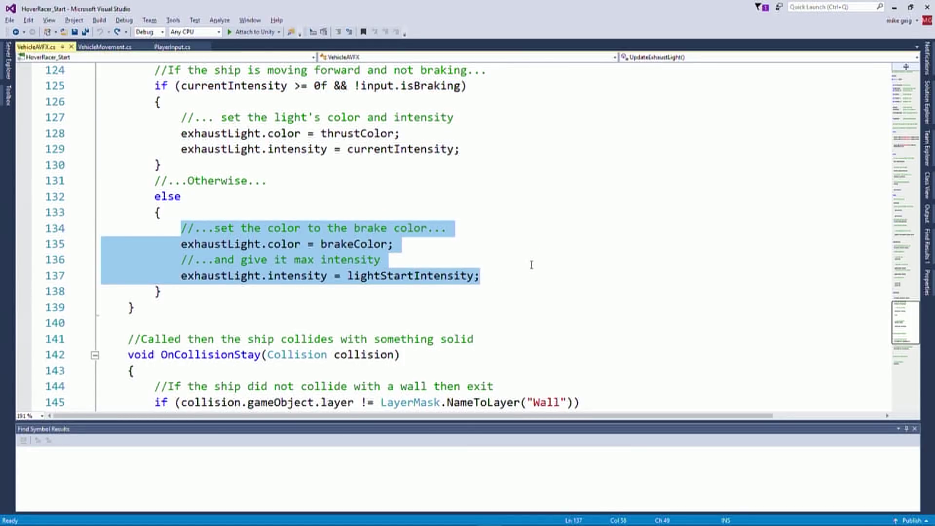
# Step: Highlight the OnCollisionStay method and its Wall layer check on line 145
pyautogui.scroll(-5, 531, 261)
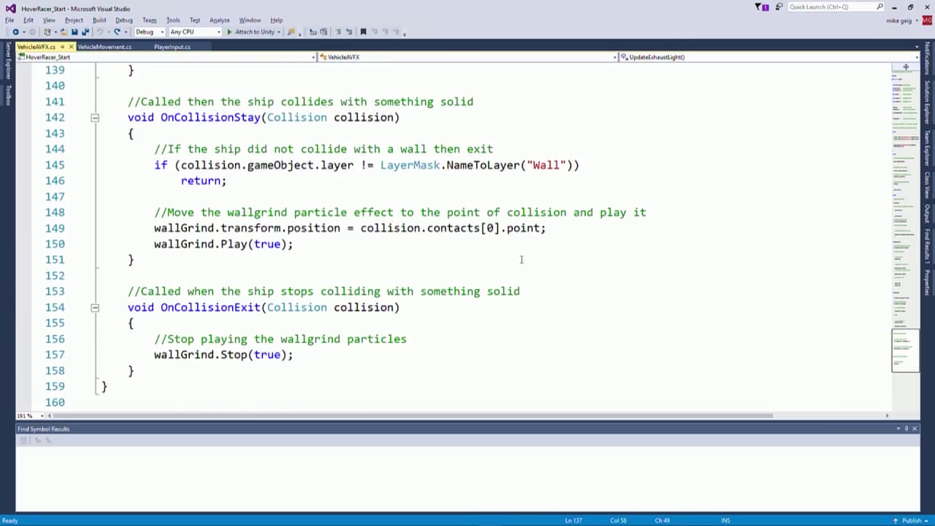
pyautogui.doubleClick(210, 118)
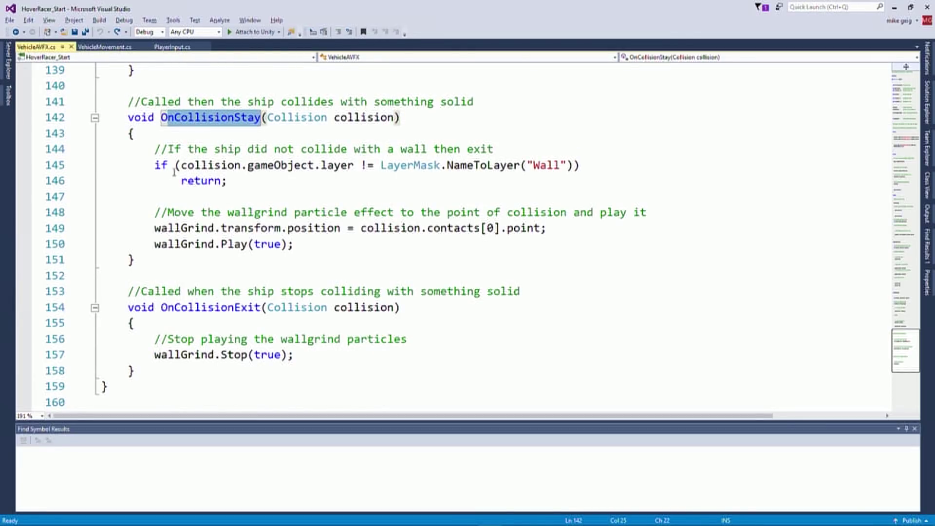
pyautogui.moveTo(161, 165); pyautogui.dragTo(567, 165)
pyautogui.doubleClick(546, 165)
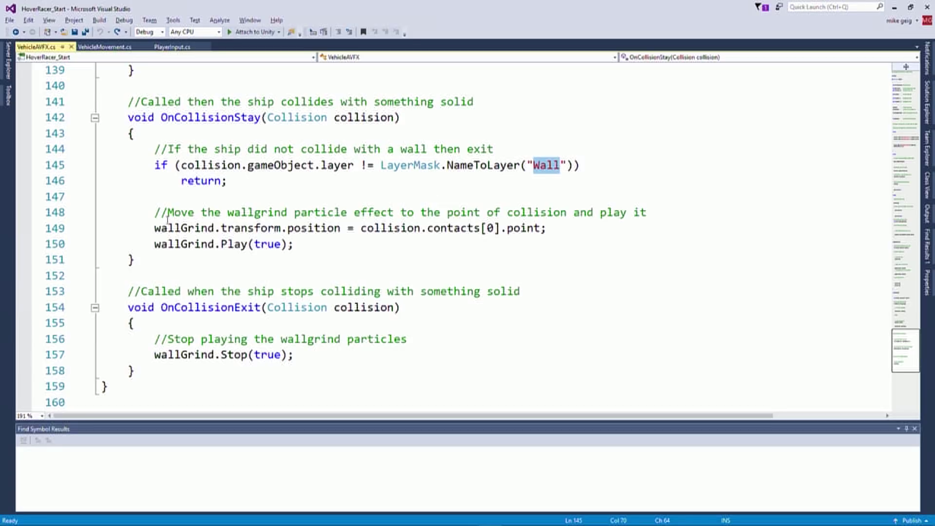
# Step: Highlight the wallGrind contact-point line, collision contacts, wallGrind.Play(true), and the OnCollisionExit method
pyautogui.moveTo(155, 228); pyautogui.dragTo(575, 227)
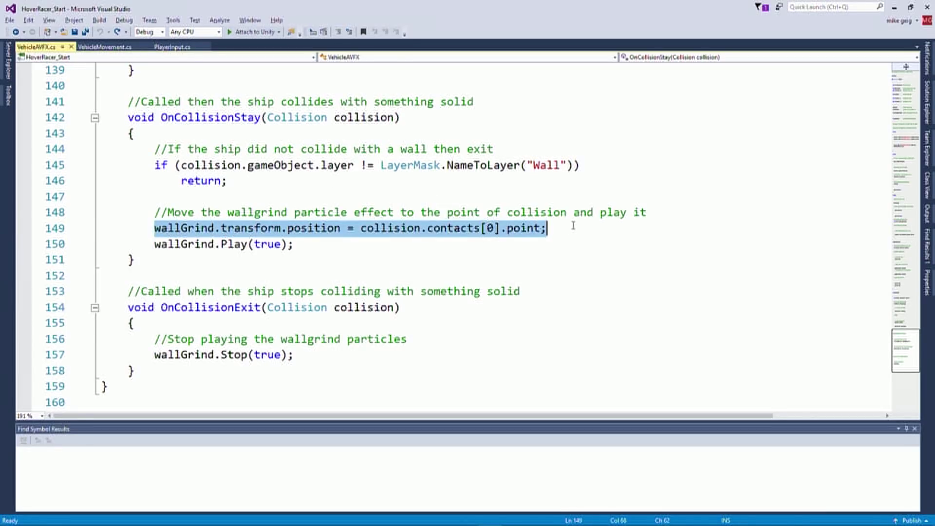
pyautogui.doubleClick(389, 228)
pyautogui.doubleClick(476, 229)
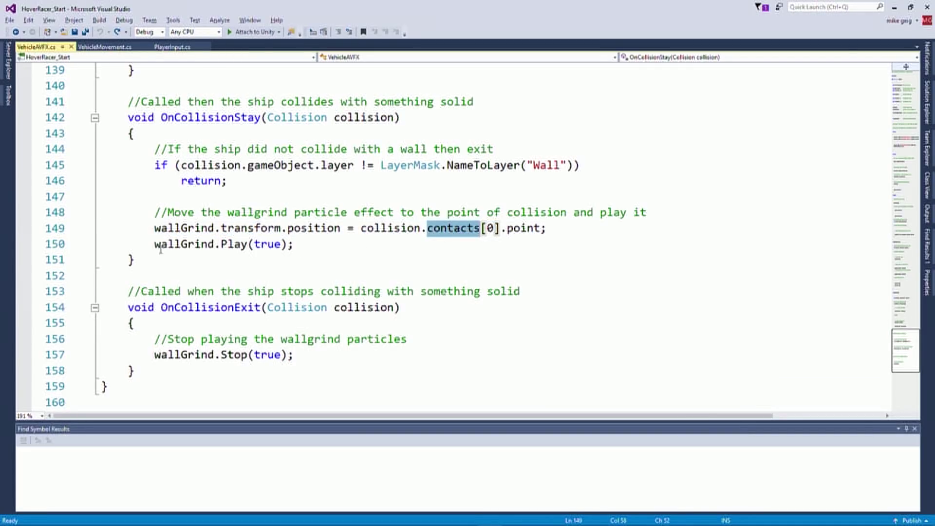
pyautogui.moveTo(157, 248); pyautogui.dragTo(351, 247)
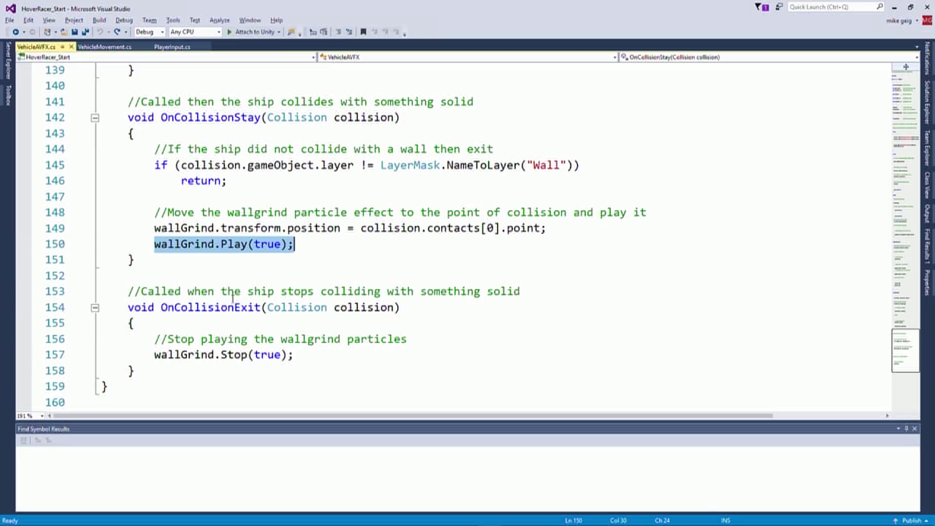
pyautogui.moveTo(121, 307); pyautogui.dragTo(200, 386)
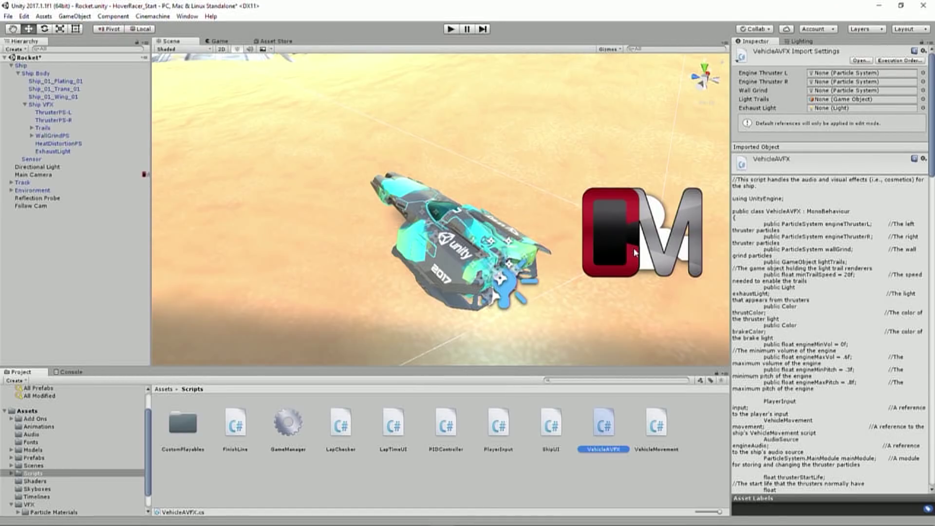
# Step: Expand Ship Body in the Hierarchy and select the Ship VFX group beneath it
pyautogui.click(16, 72)
pyautogui.click(20, 66)
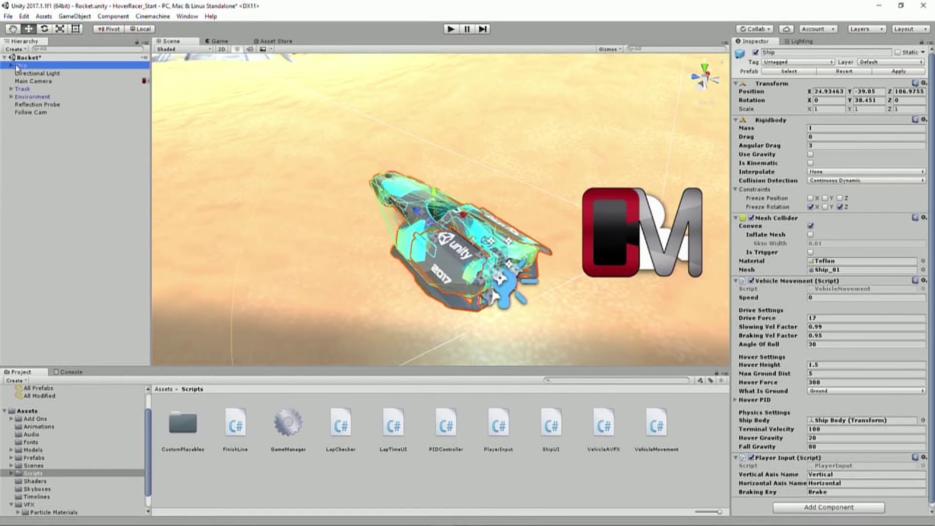
pyautogui.click(18, 73)
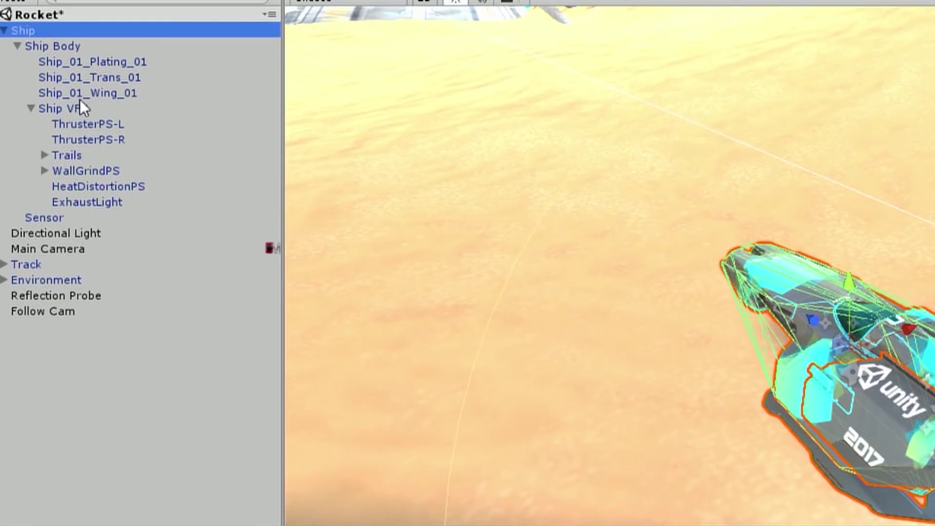
pyautogui.click(64, 103)
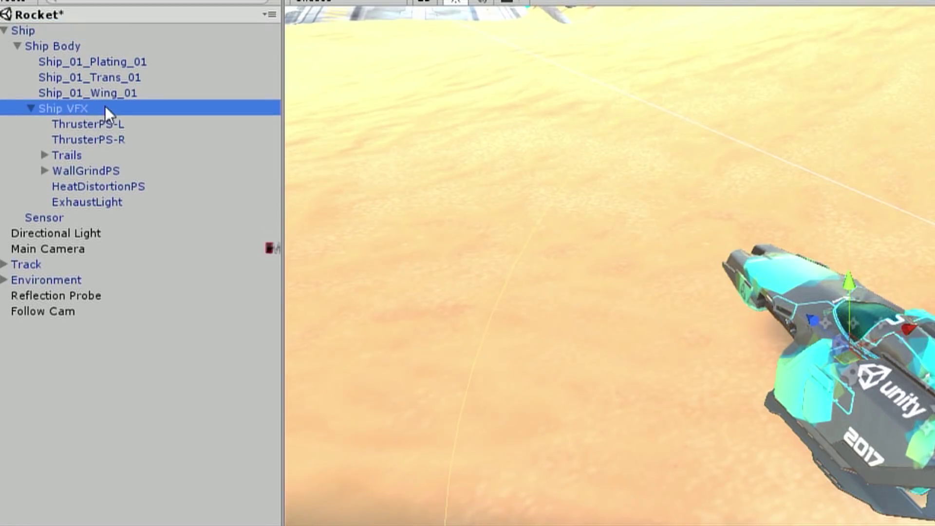
pyautogui.click(30, 107)
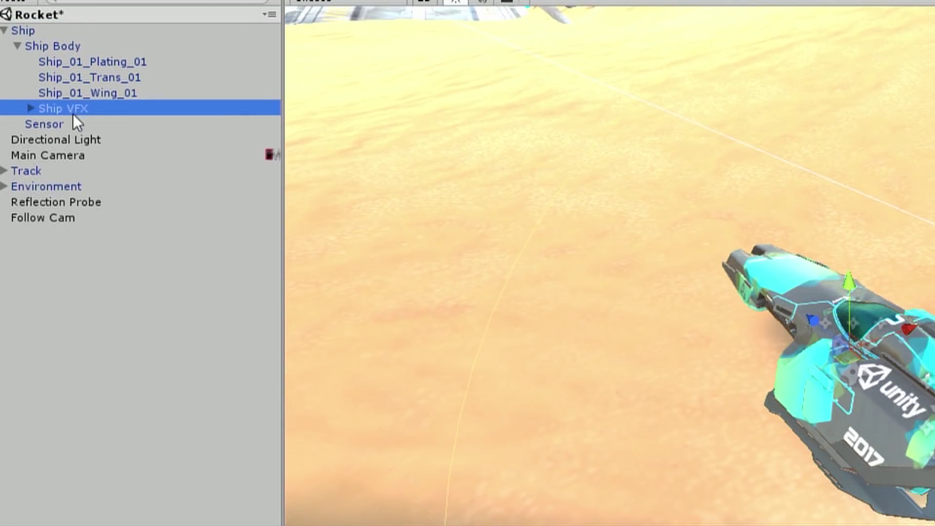
# Step: Select the Ship root object and collapse its children to show its components
pyautogui.click(36, 30)
pyautogui.click(22, 27)
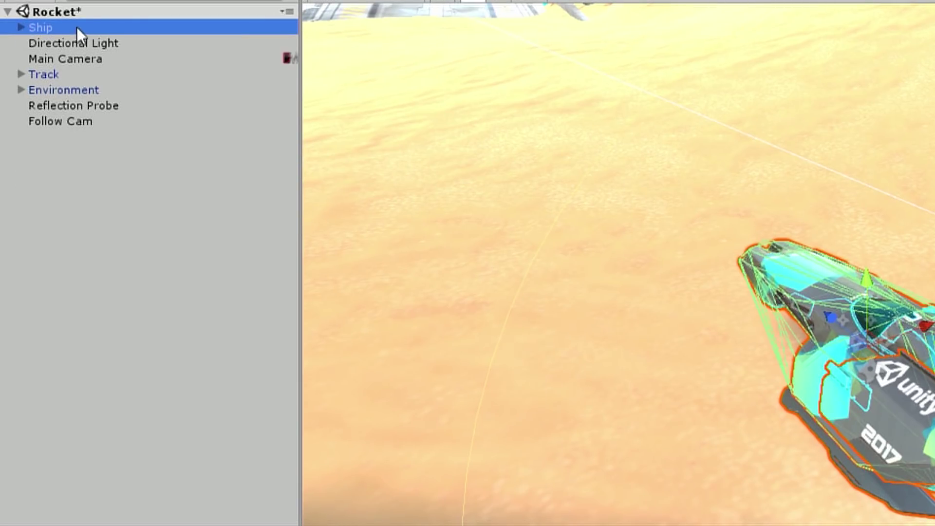
pyautogui.click(21, 28)
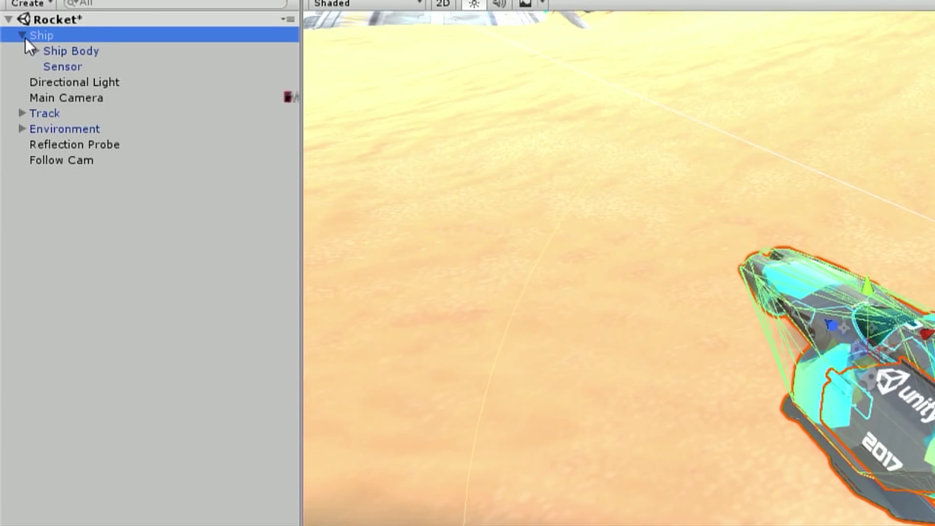
pyautogui.click(22, 36)
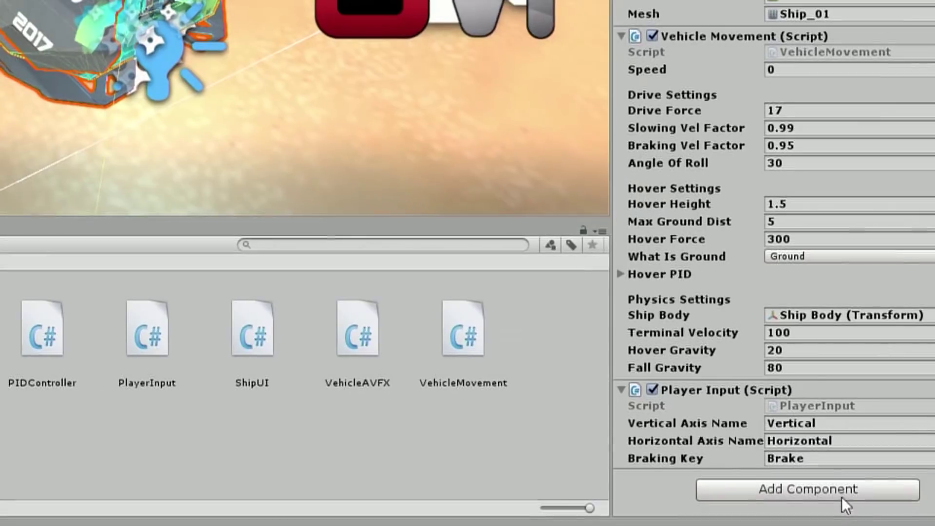
# Step: Add the Vehicle AVFX script to the Ship root via Add Component > Scripts, then Reset it
pyautogui.click(845, 508)
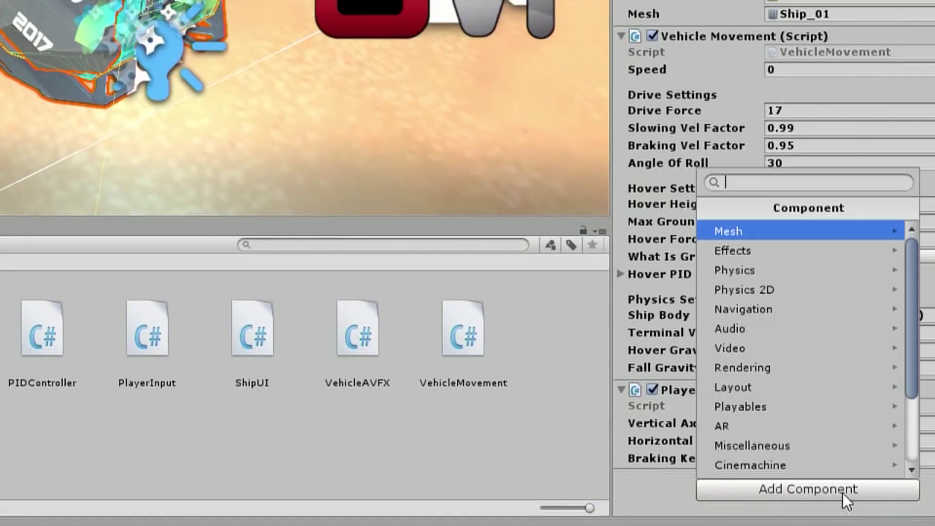
pyautogui.scroll(-3, 816, 412)
pyautogui.click(774, 372)
pyautogui.scroll(-3, 787, 352)
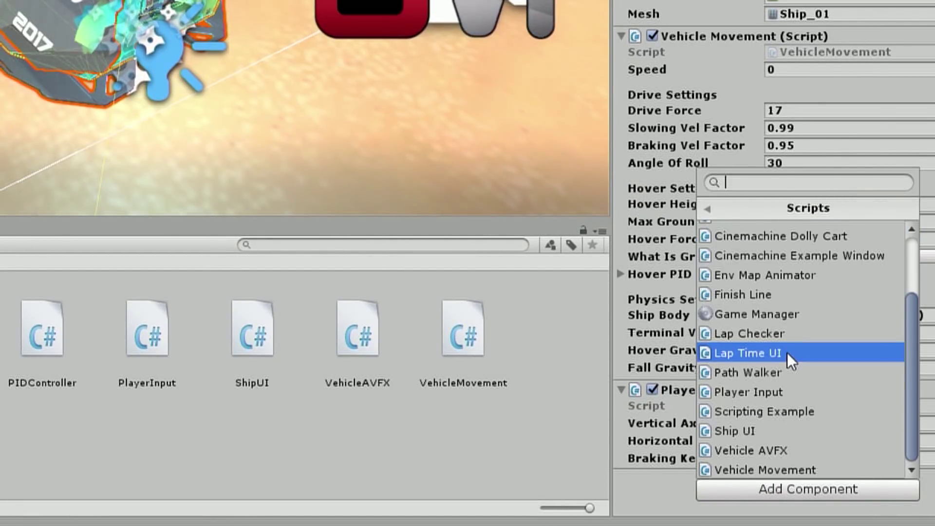
pyautogui.click(780, 452)
pyautogui.scroll(-5, 840, 382)
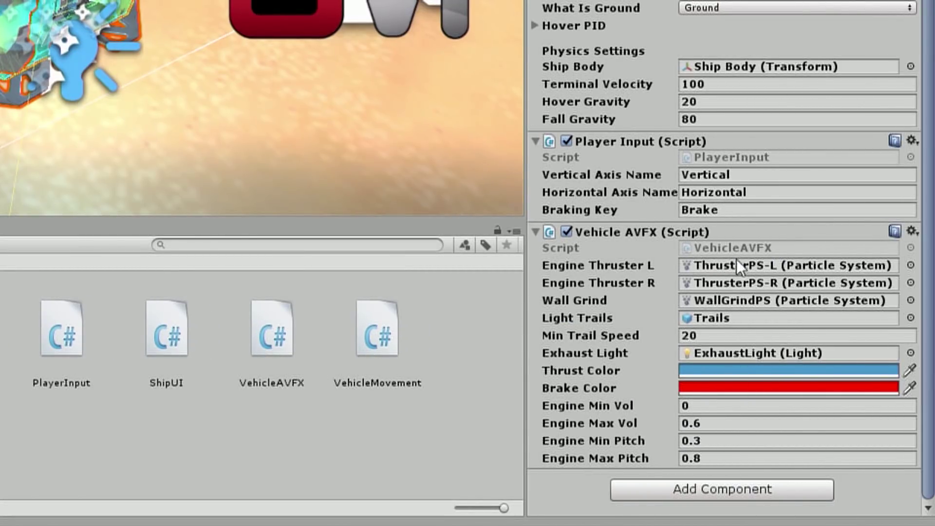
pyautogui.rightClick(620, 234)
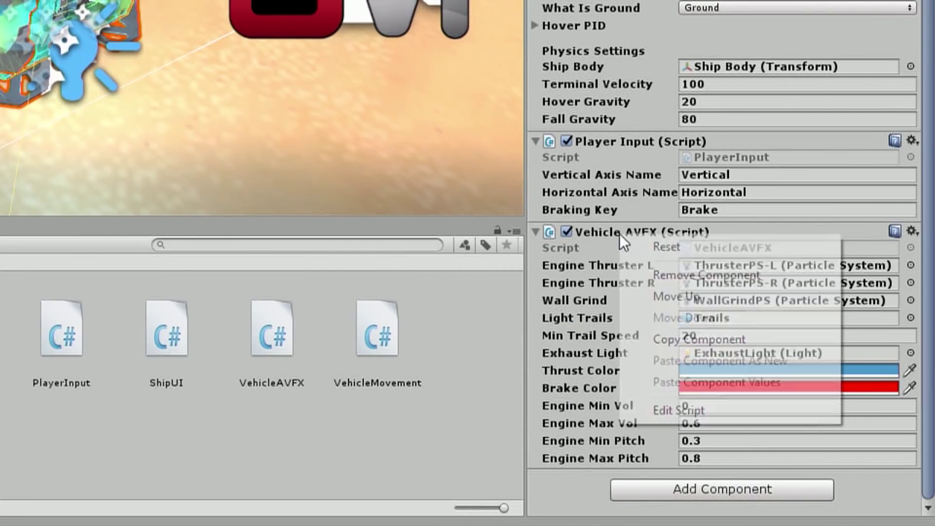
pyautogui.click(668, 248)
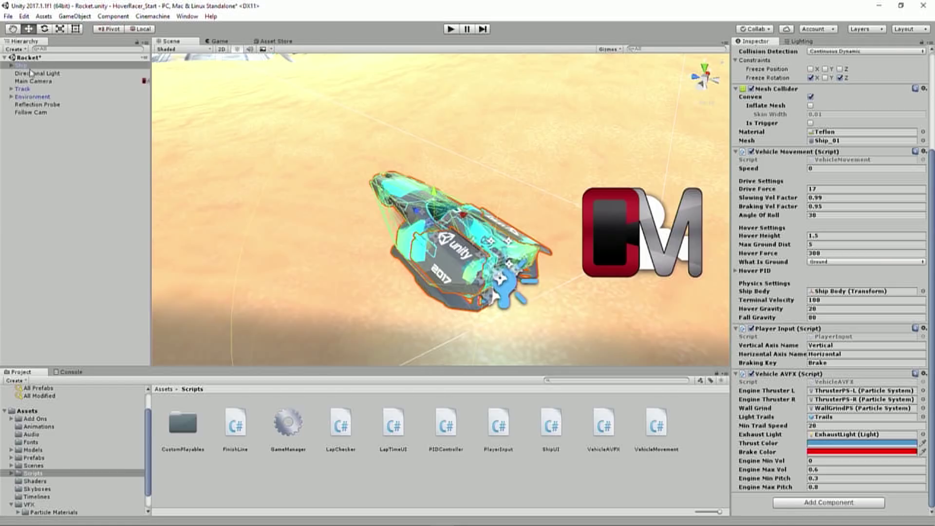
# Step: Enter Play mode and drive the hover ship forward along the track with W
pyautogui.click(452, 29)
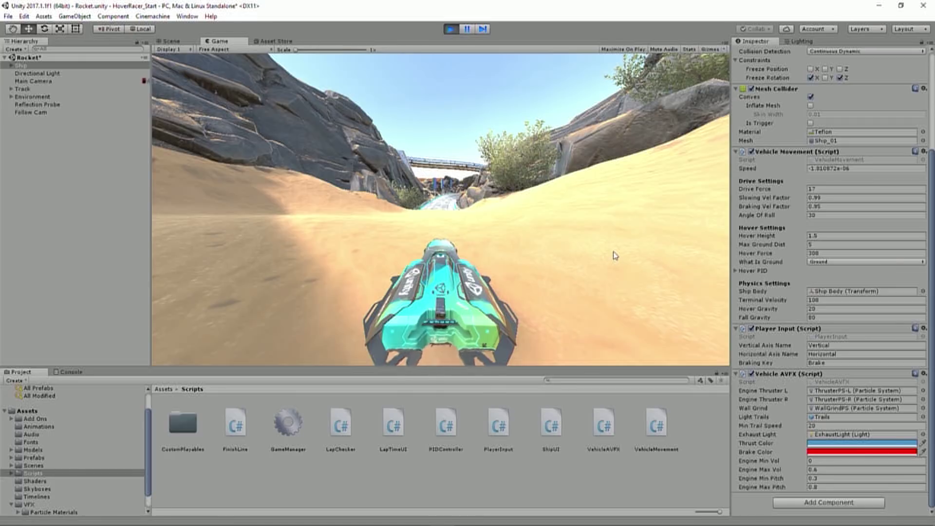
pyautogui.press('w')
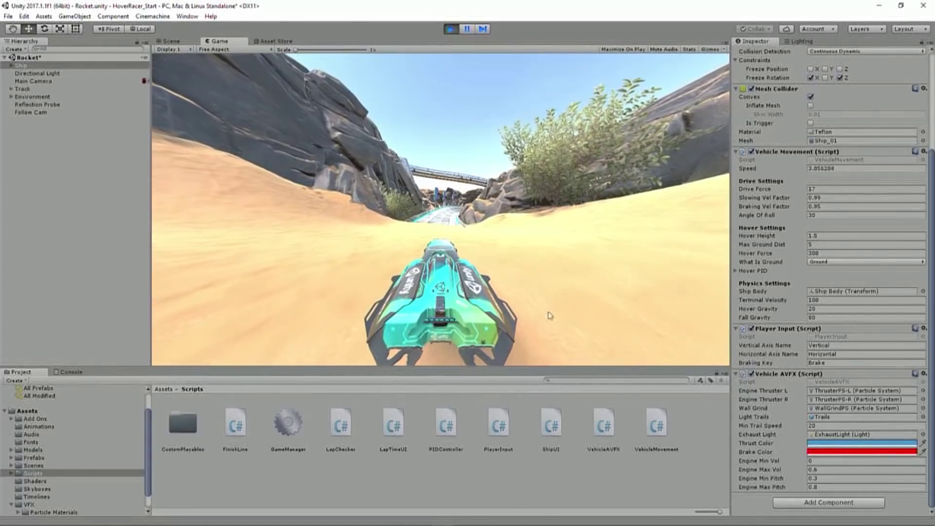
pyautogui.press('w')
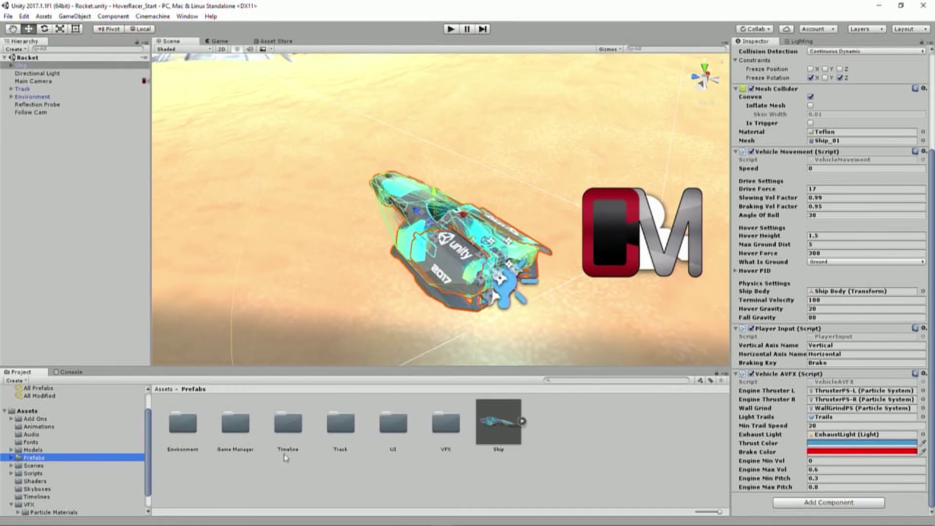
# Step: Open the VFX prefabs folder, inspect the Ship VFX prefab, and confirm Ship VFX sits under Ship Body
pyautogui.doubleClick(446, 424)
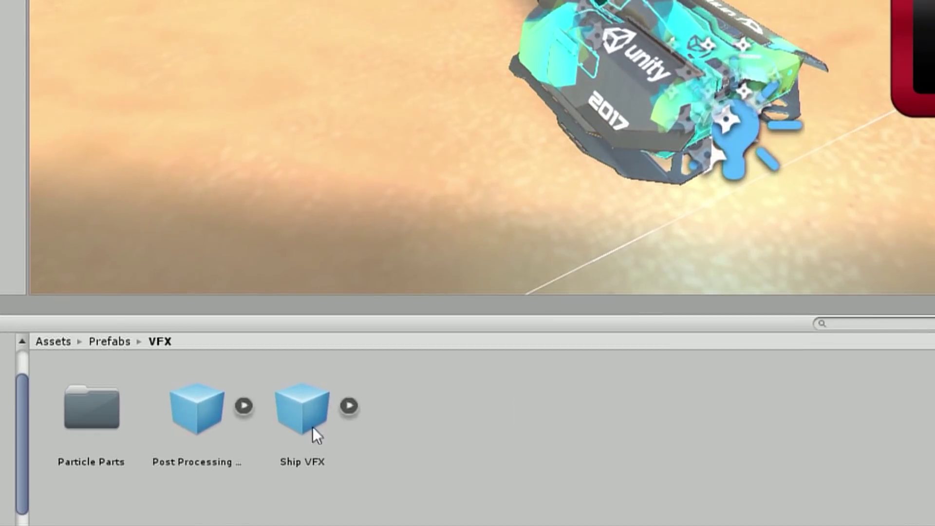
pyautogui.click(291, 428)
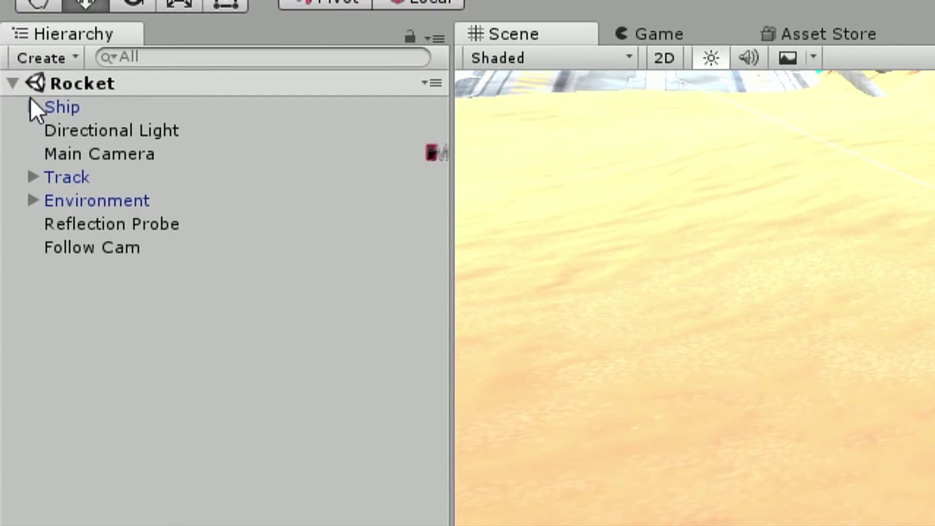
pyautogui.click(33, 107)
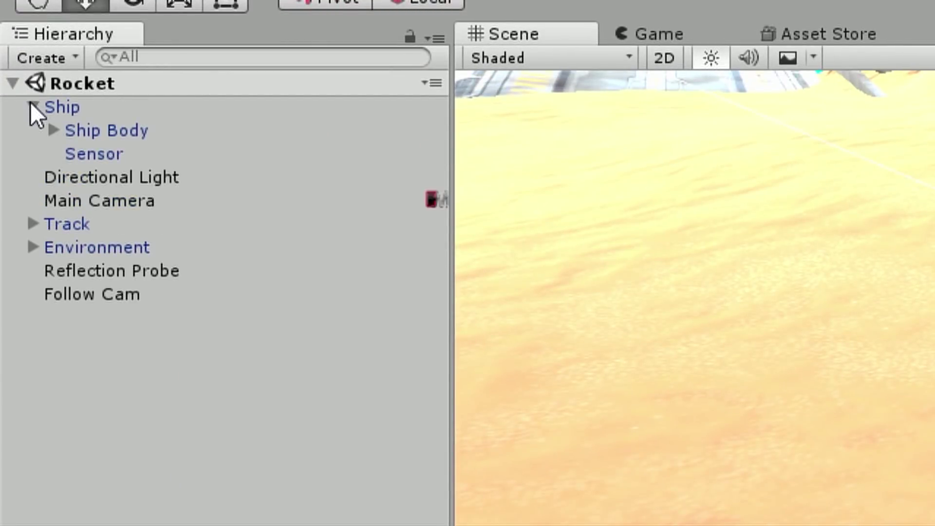
pyautogui.click(53, 130)
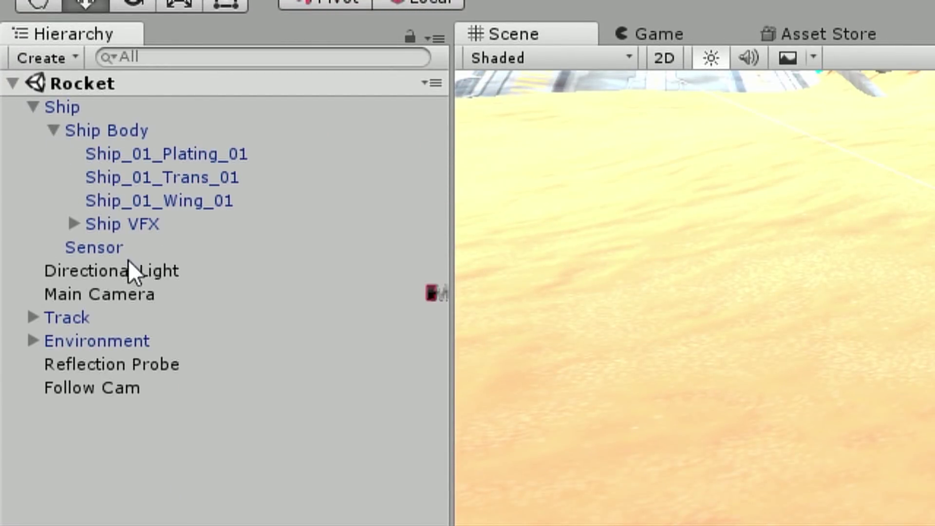
pyautogui.click(118, 224)
pyautogui.click(103, 130)
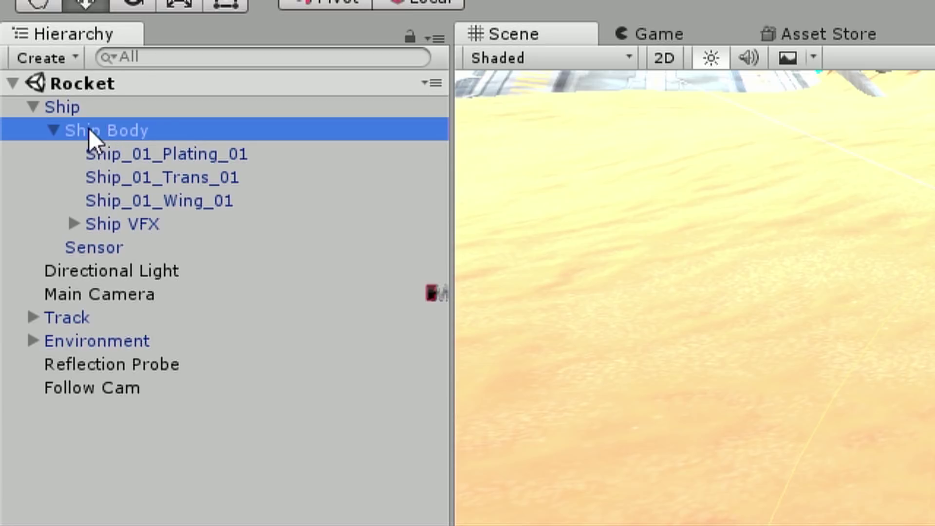
pyautogui.click(53, 130)
pyautogui.click(33, 106)
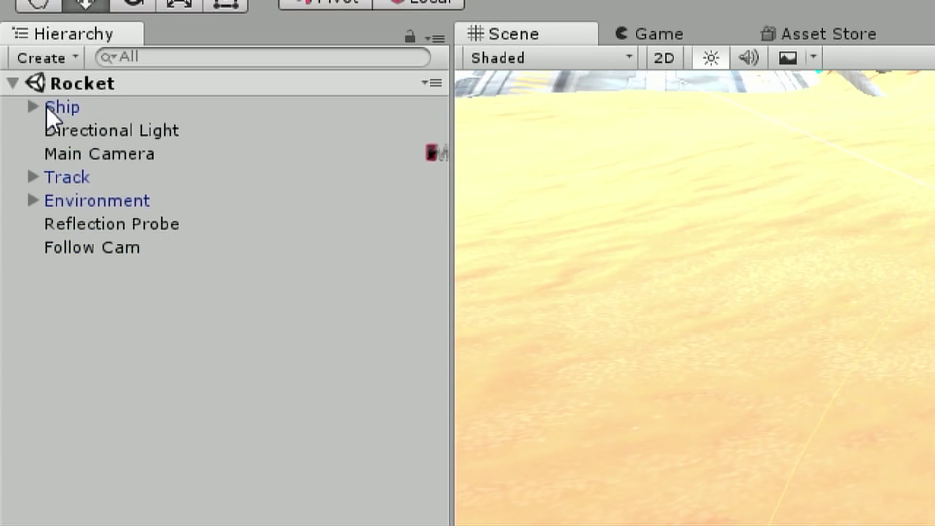
# Step: Select the Ship root and check Add Component > Scripts, closing it without adding anything
pyautogui.click(45, 106)
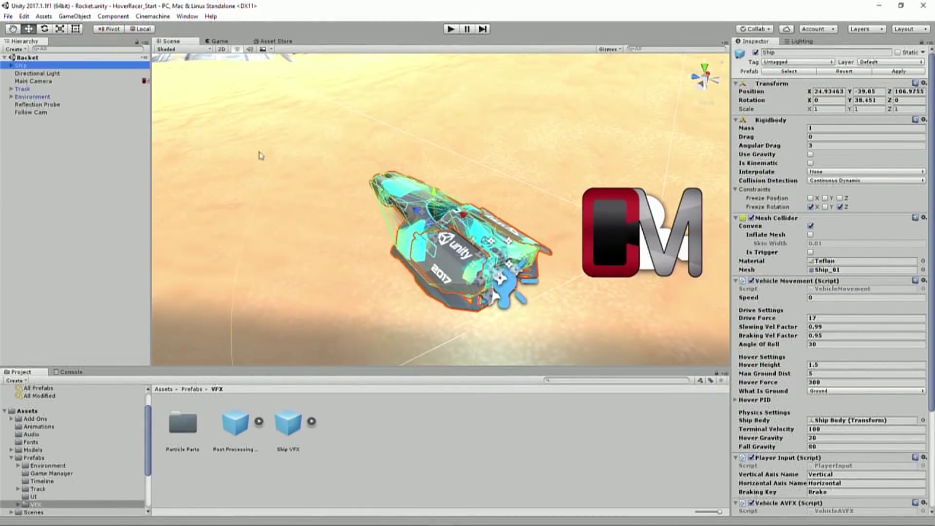
pyautogui.scroll(-5, 828, 438)
pyautogui.click(814, 503)
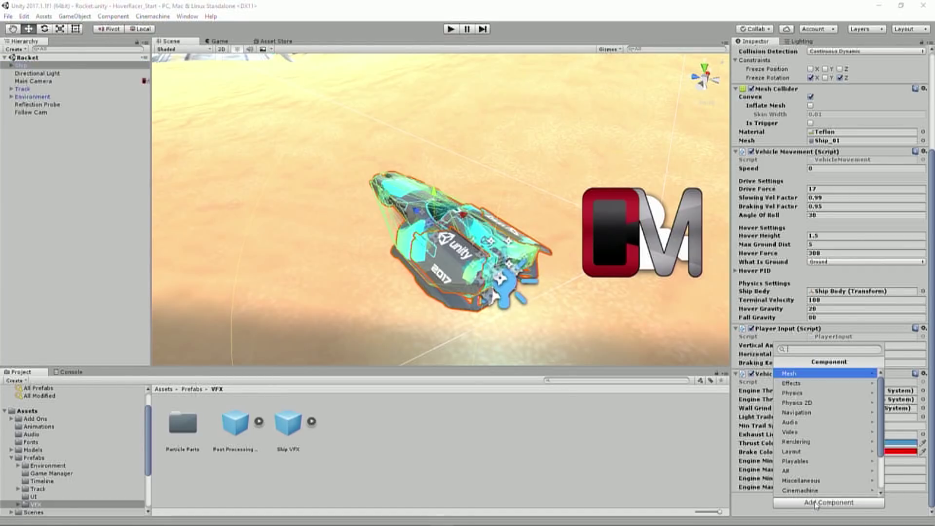
pyautogui.scroll(-3, 815, 482)
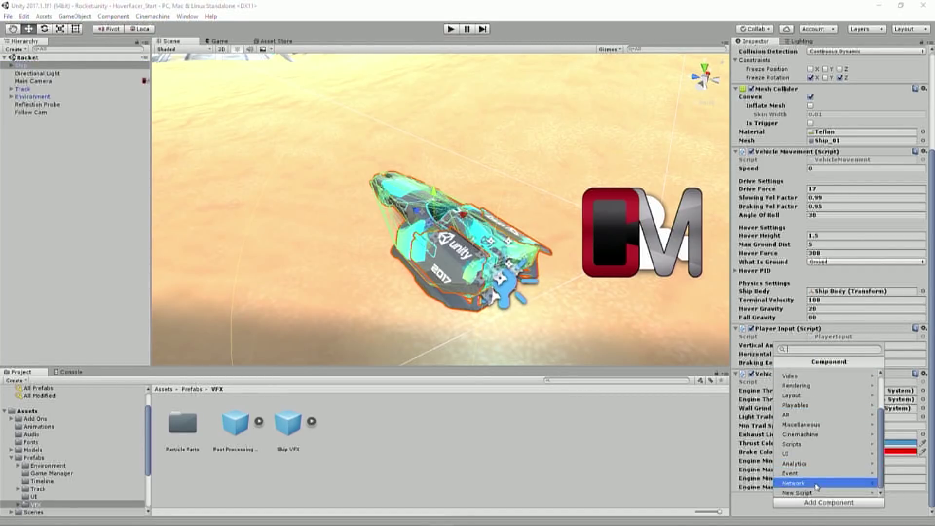
pyautogui.click(816, 444)
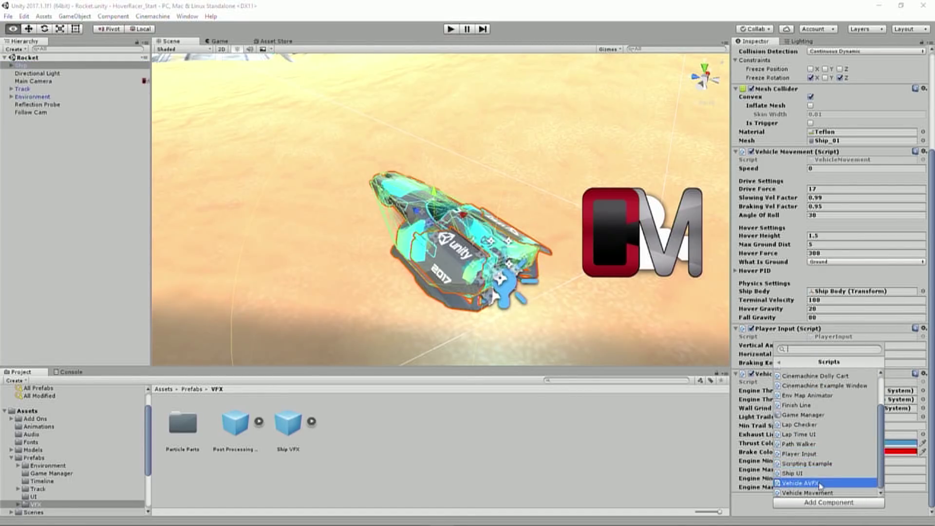
pyautogui.scroll(1, 820, 484)
pyautogui.scroll(-1, 820, 484)
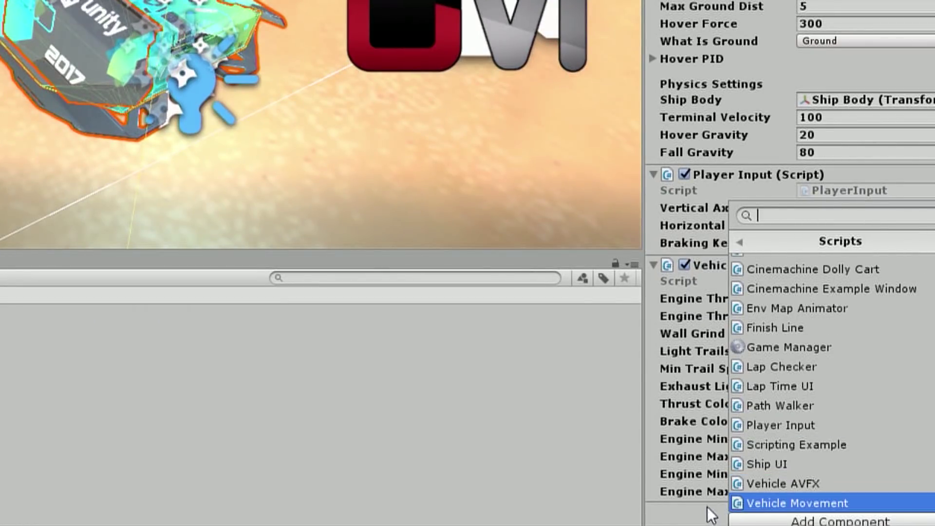
pyautogui.click(707, 506)
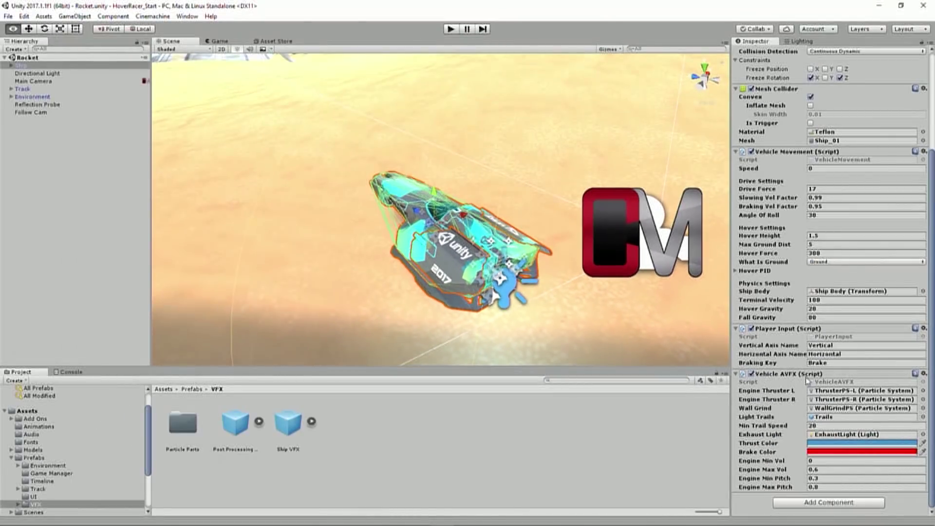